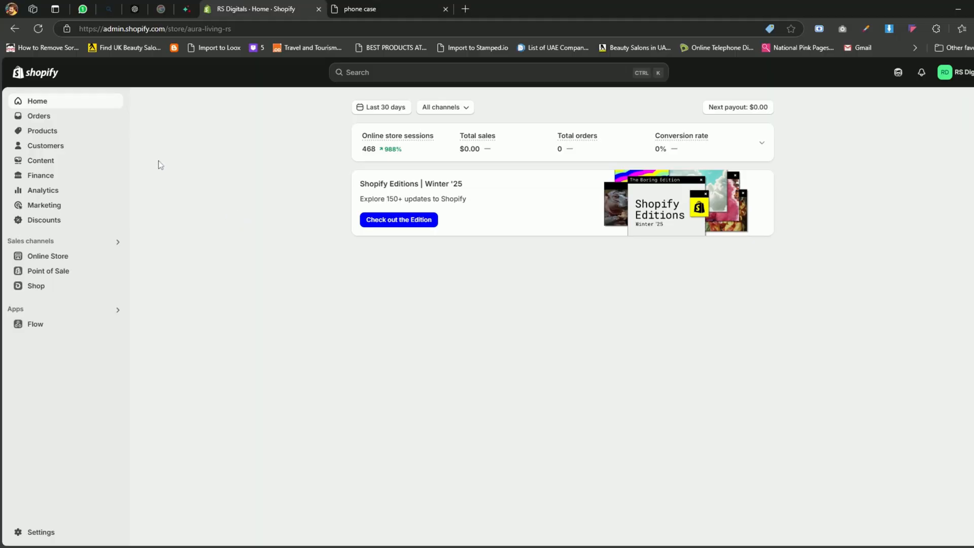
Step: Start a new product in the store's product list and title it "USB Power bank"
left_click(66, 131)
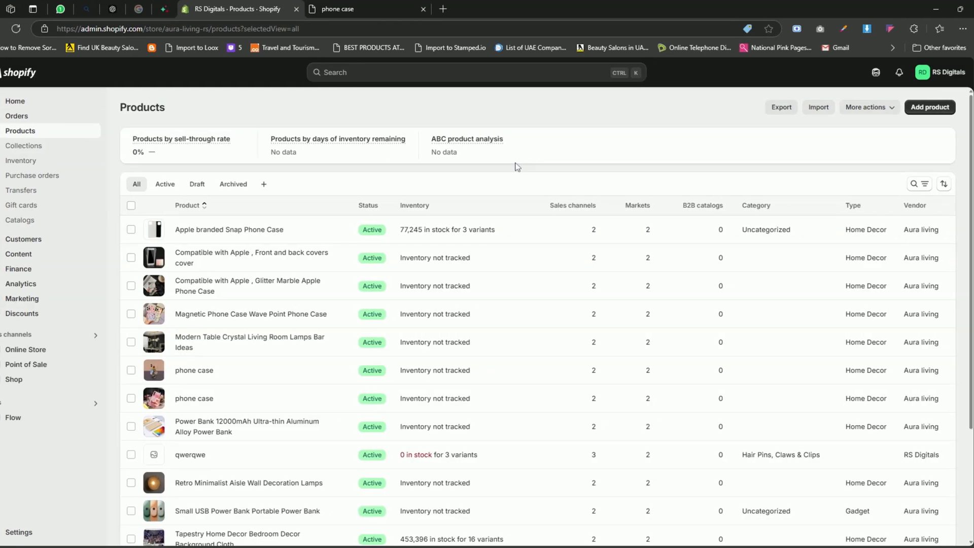
left_click(926, 107)
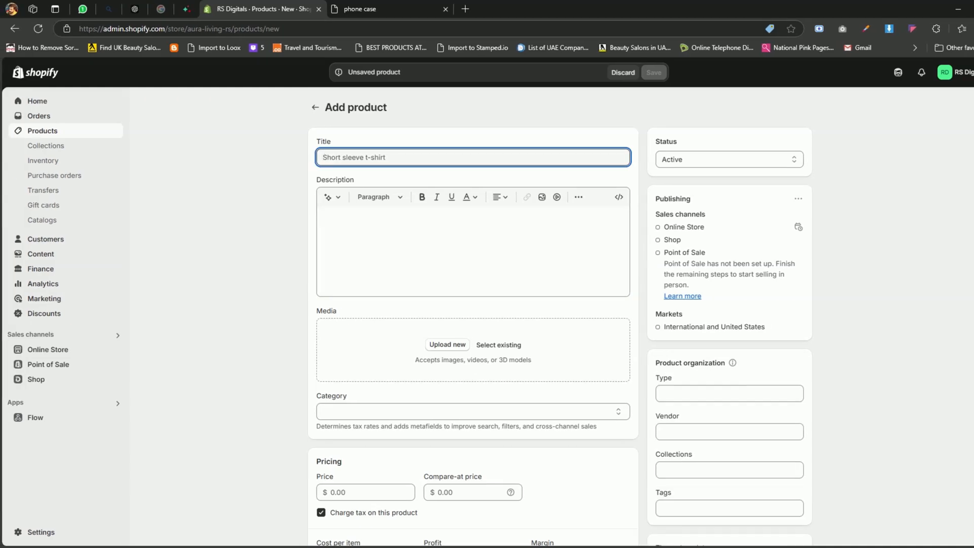
type("USB Pow")
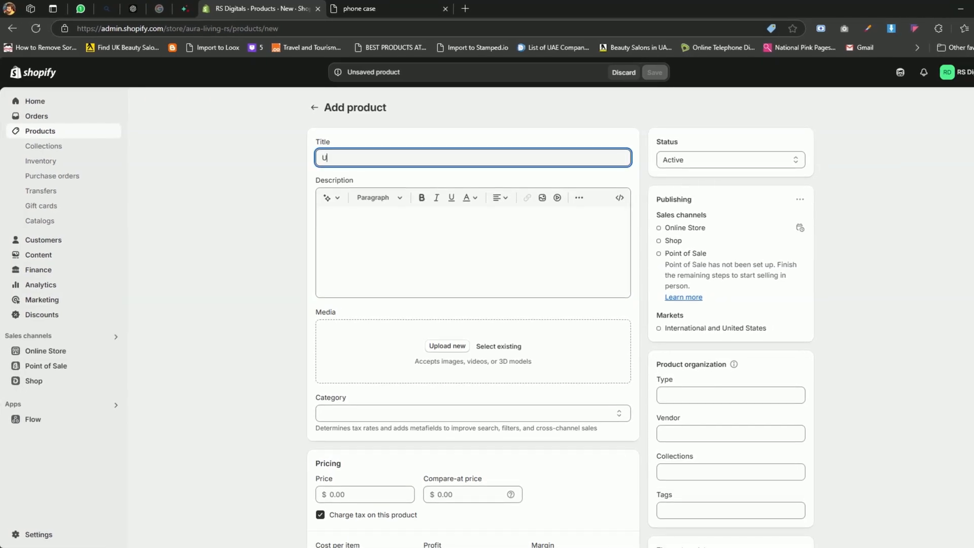
type("er bank")
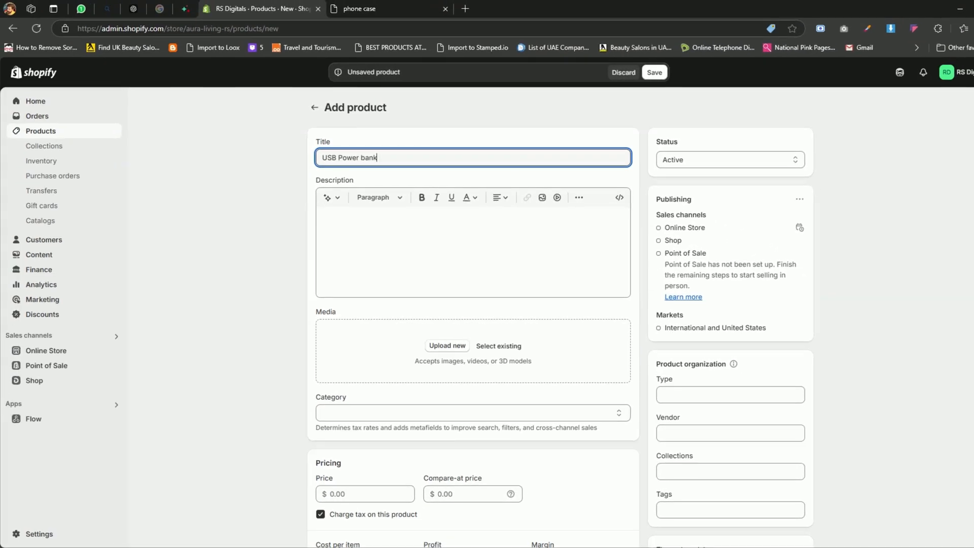
Step: Paste the prepared USB Power Bank text with its key features into the product description and read through it
scroll(508, 228, "down", 1)
left_click(476, 238)
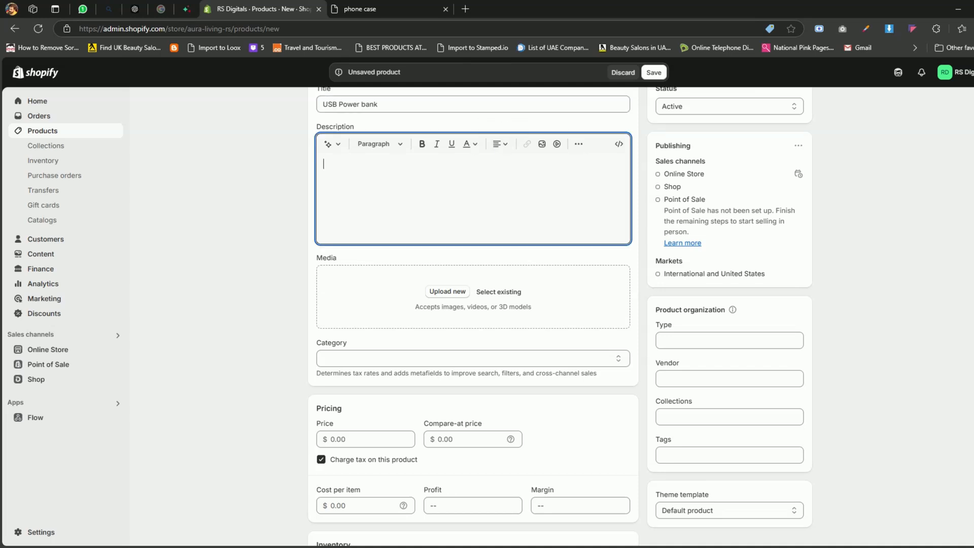
key("ctrl+v")
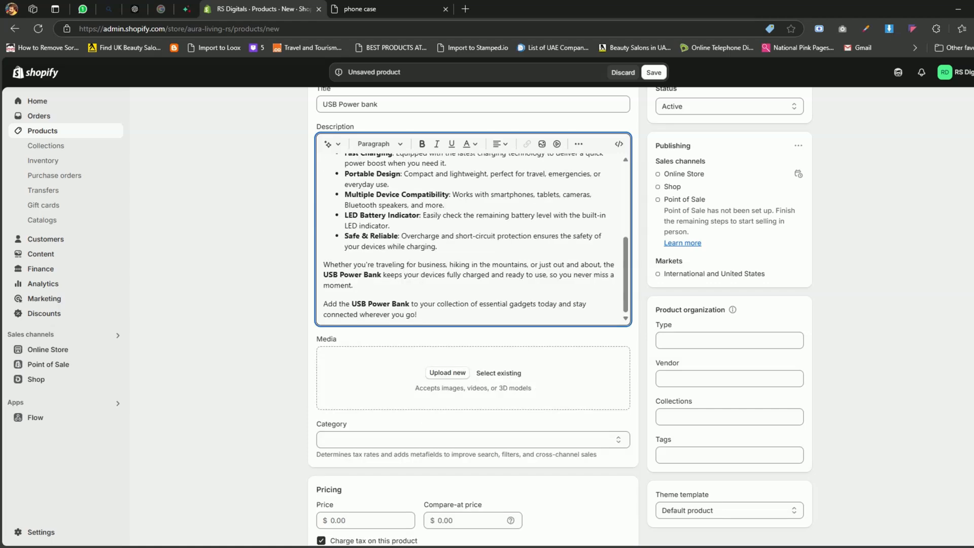
scroll(474, 236, "up", 5)
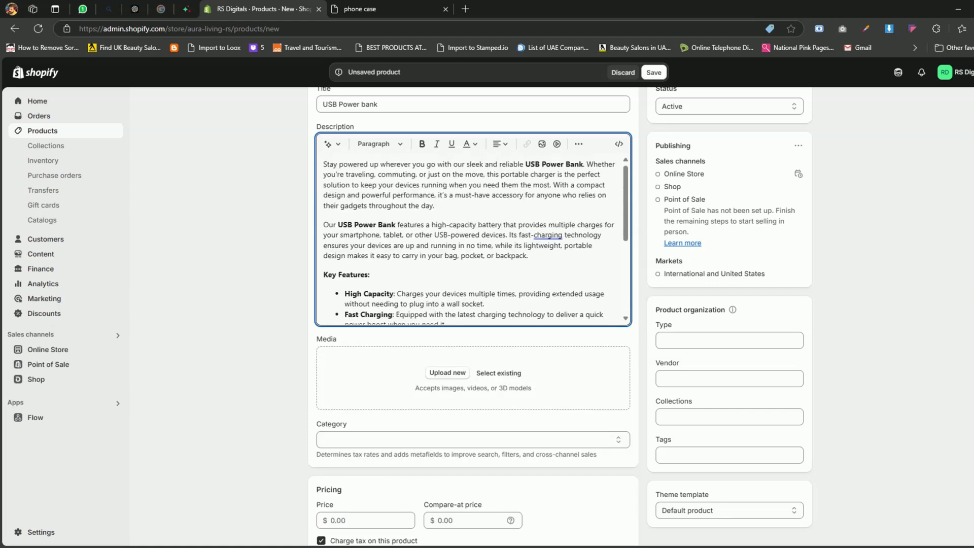
scroll(475, 236, "down", 2)
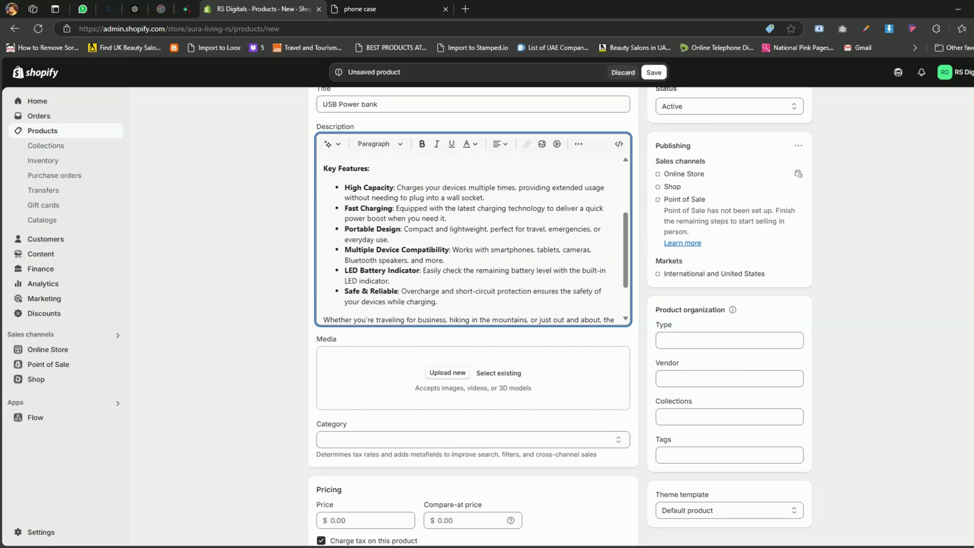
scroll(459, 355, "down", 3)
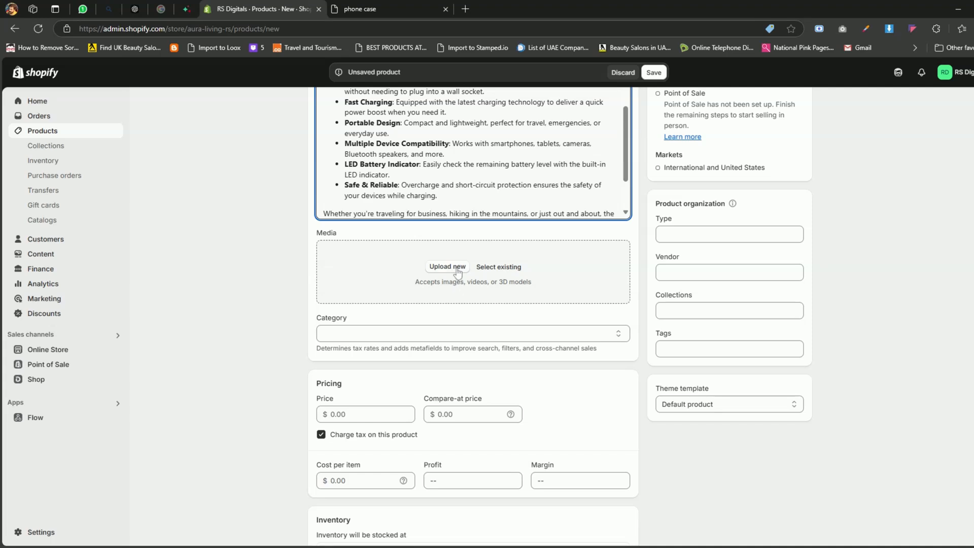
Step: Upload the six power bank images as product media and make the three-colour image the first one
left_click(502, 273)
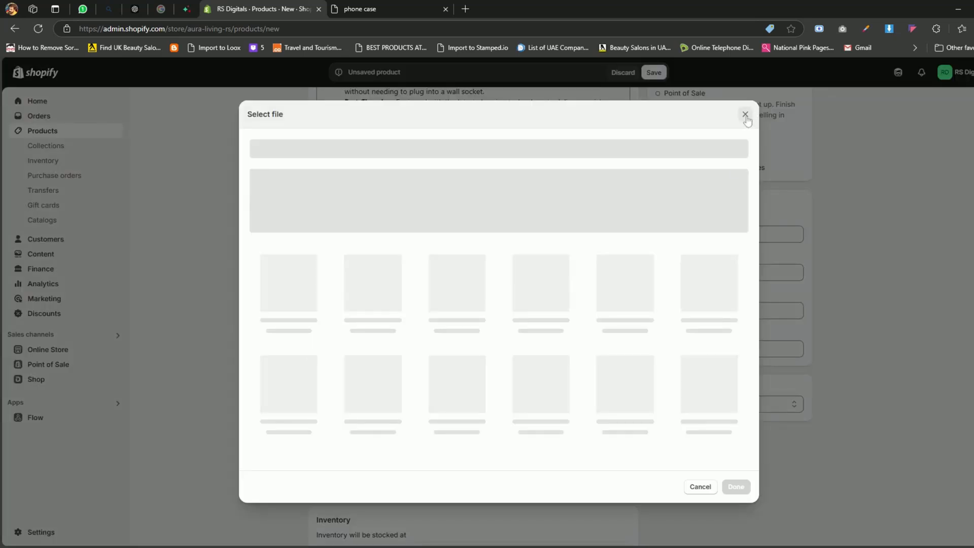
left_click(744, 118)
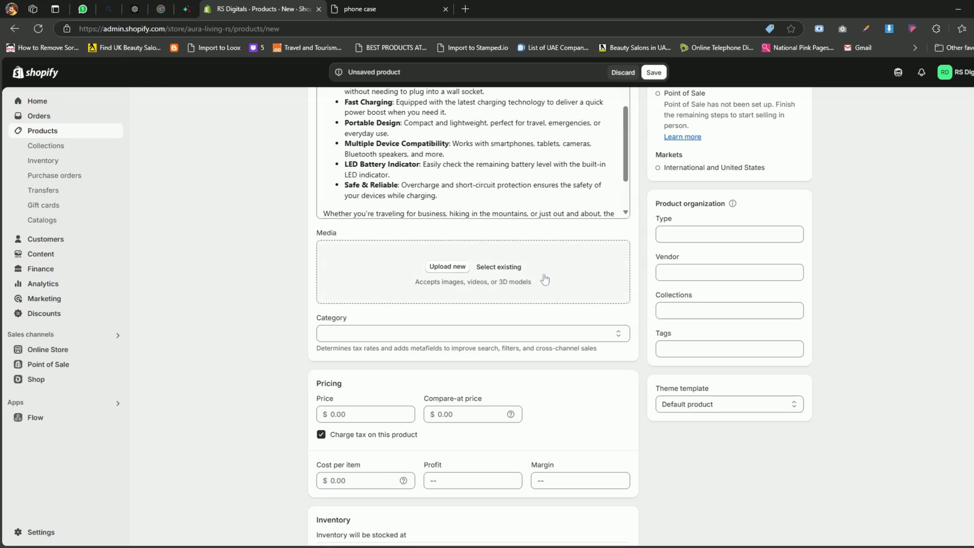
left_click(453, 269)
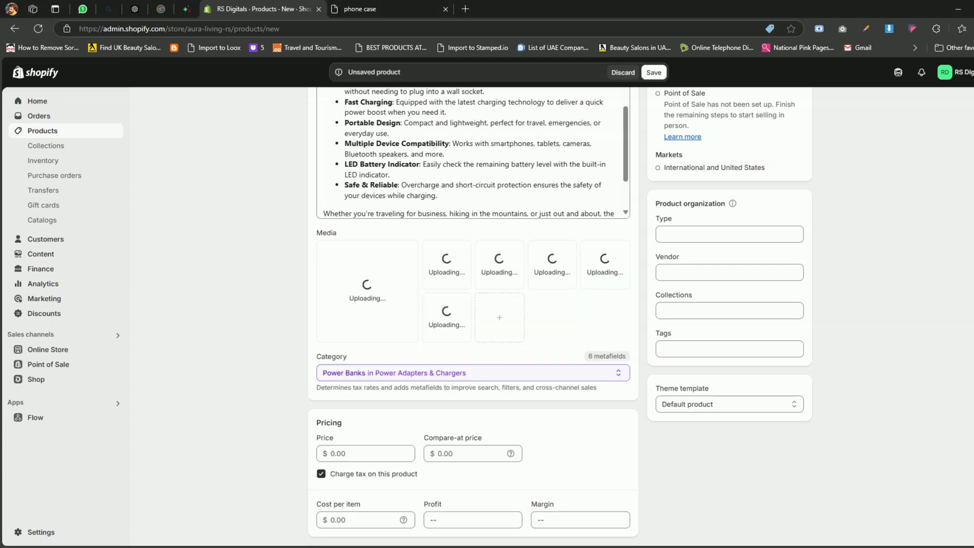
scroll(529, 332, "down", 1)
scroll(529, 331, "down", 2)
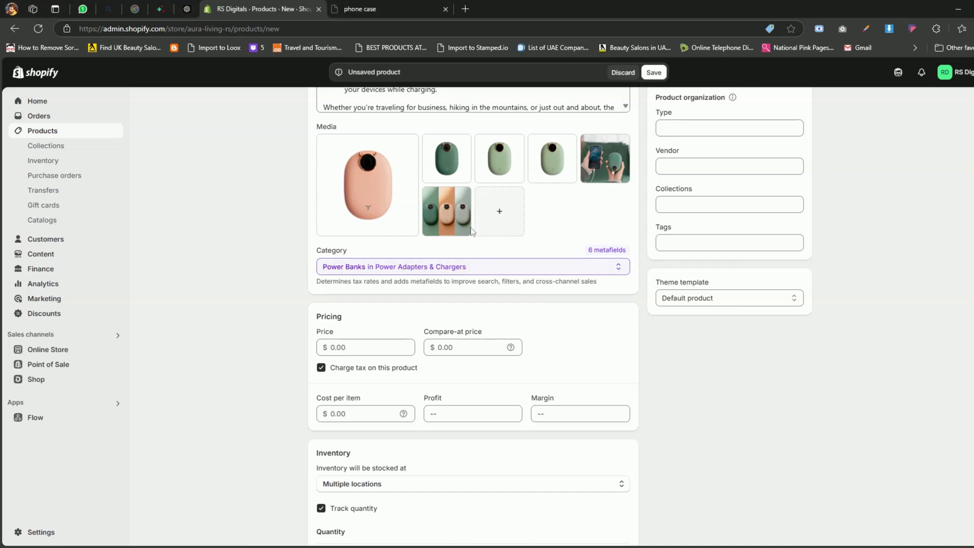
left_click_drag(471, 231, 390, 264)
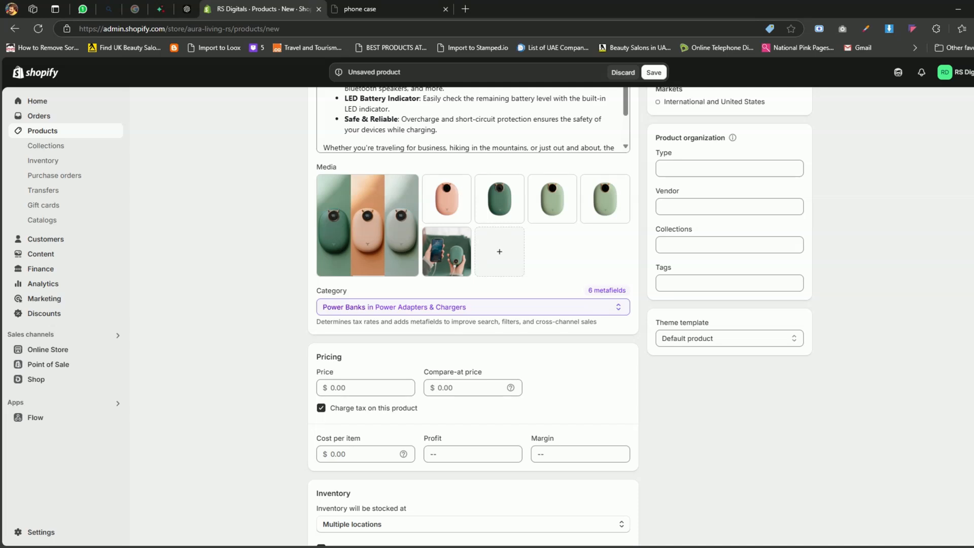
Step: Review the category options for the suggested Power Banks in Power Adapters & Chargers category
scroll(546, 257, "down", 2)
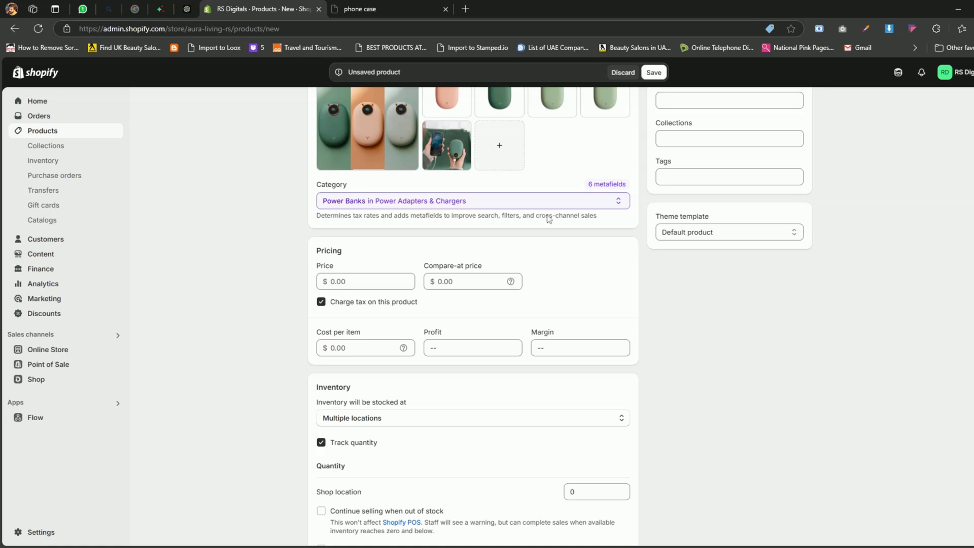
left_click(549, 201)
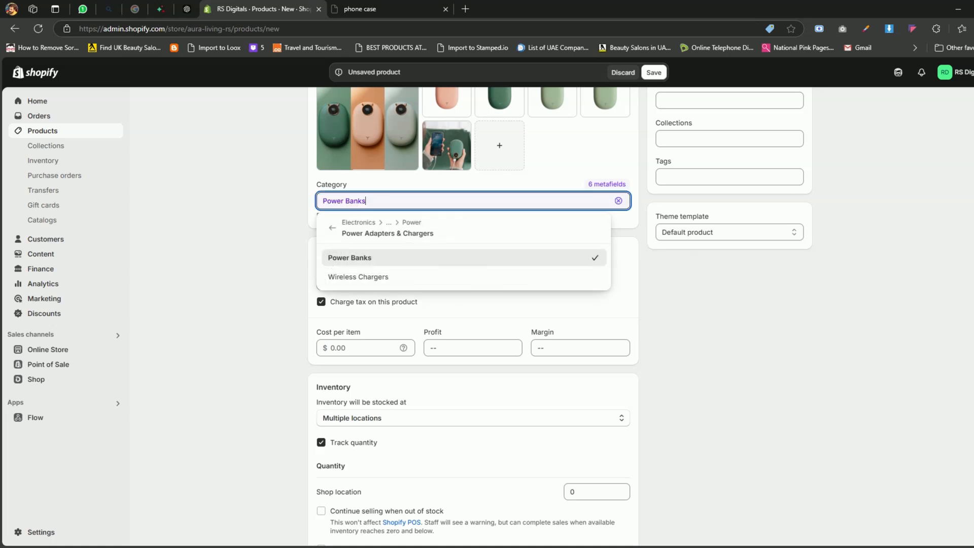
left_click(628, 243)
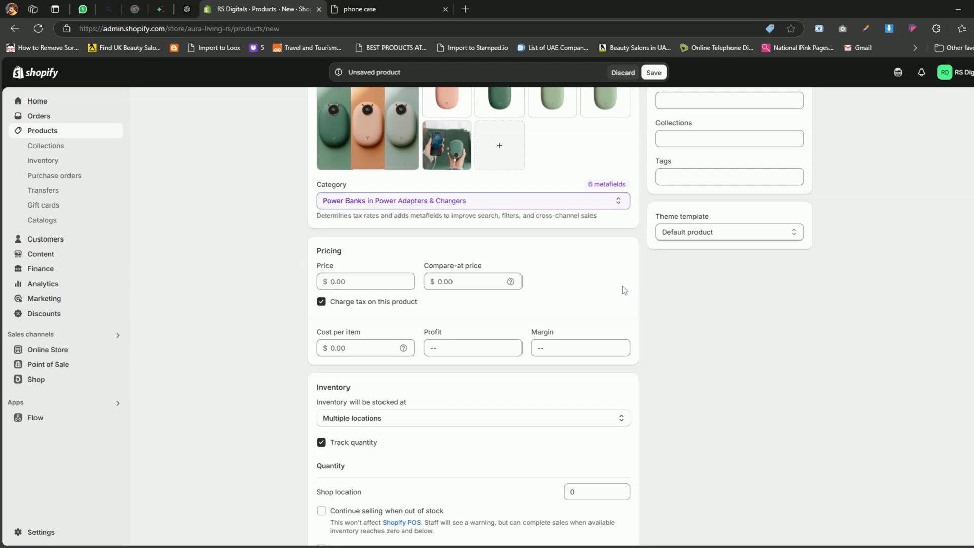
Step: Set the price to $55, the compare-at price to $65 and the cost per item to $40, and check the profit and margin
scroll(621, 287, "down", 2)
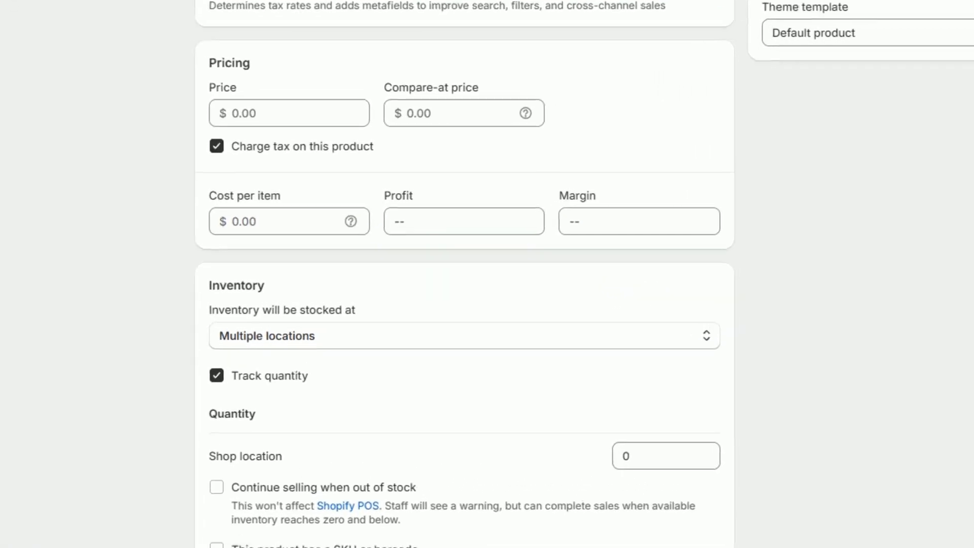
left_click(359, 173)
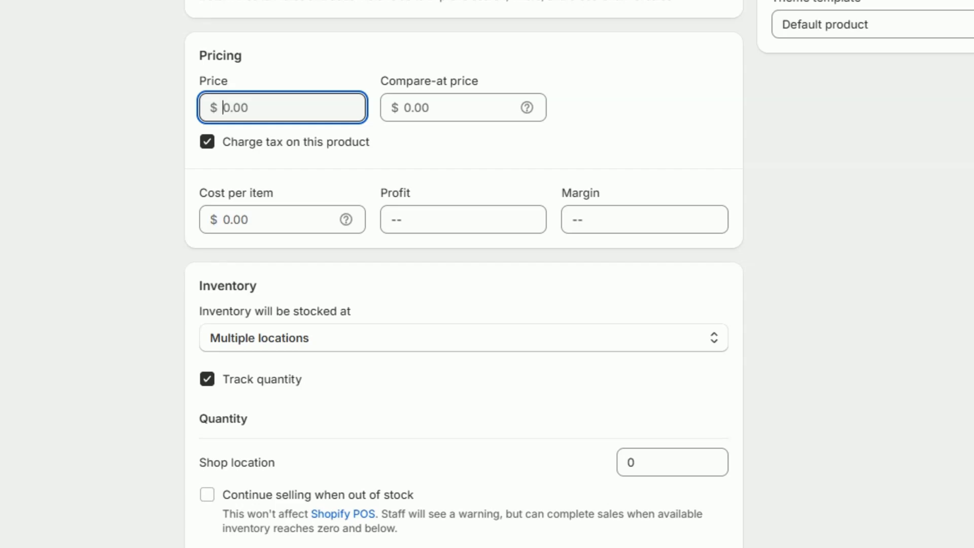
type("55")
left_click(405, 107)
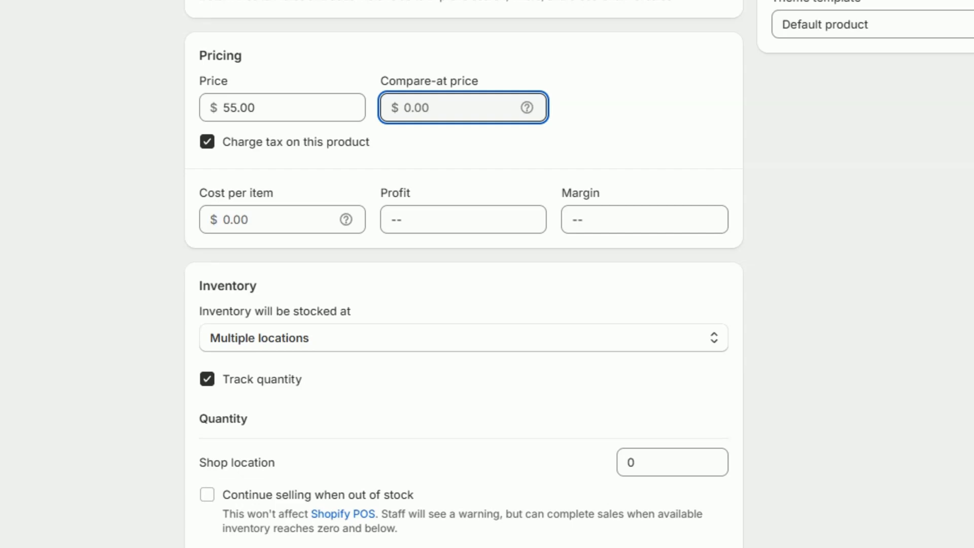
type("65")
left_click(274, 219)
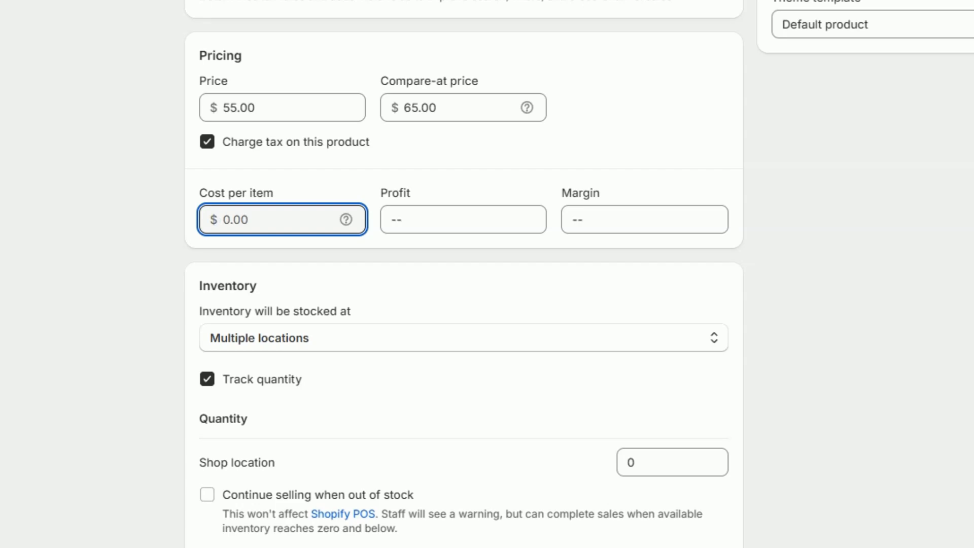
type("40")
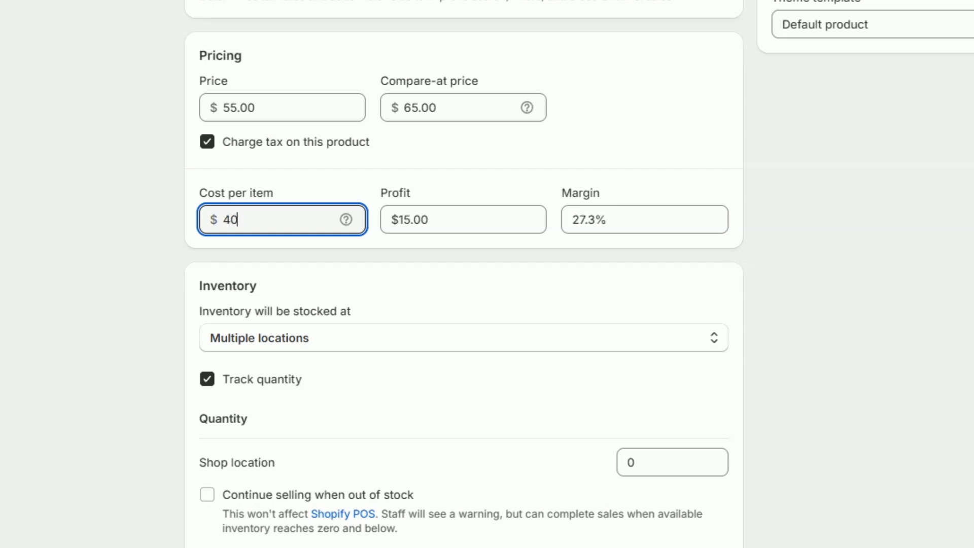
left_click_drag(438, 219, 389, 219)
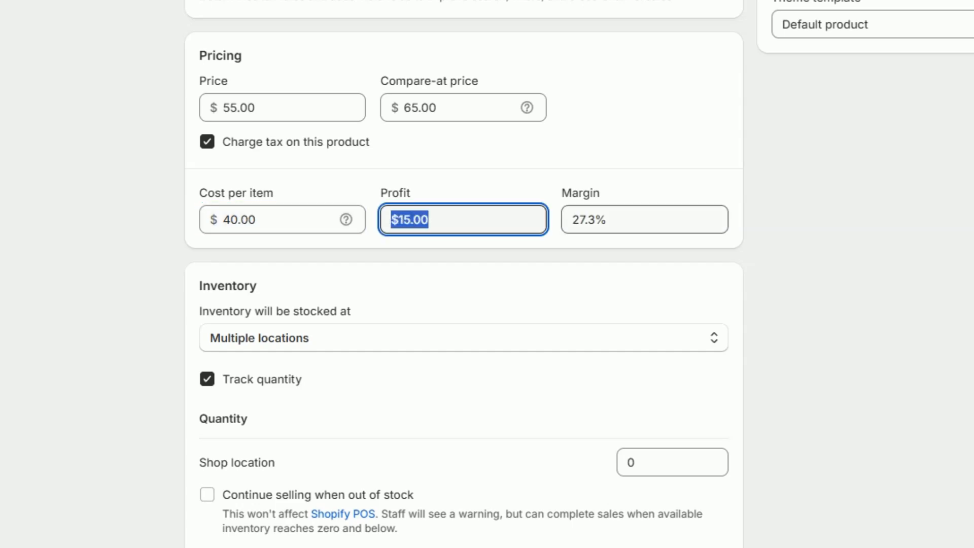
key("Tab")
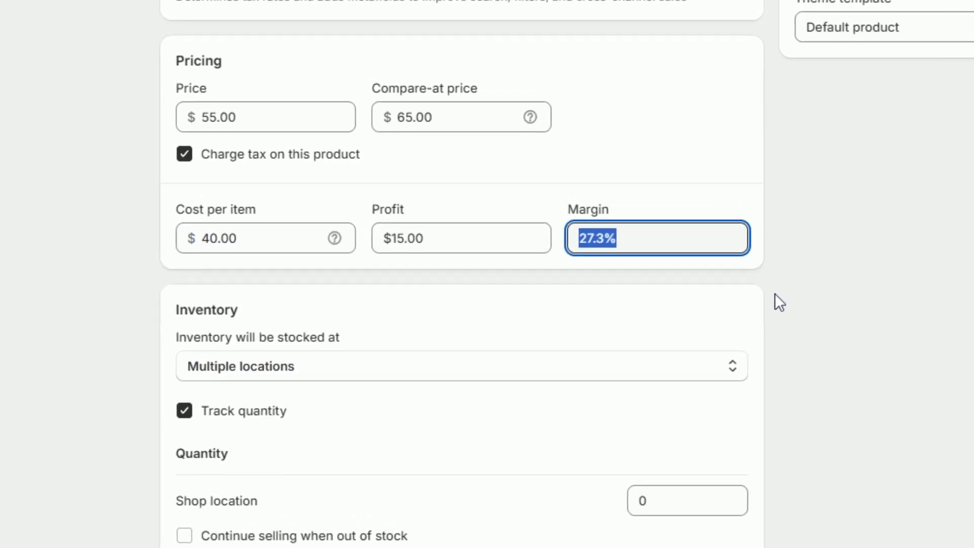
left_click(757, 279)
Step: Review the available stocking locations in the product's inventory settings
scroll(806, 159, "down", 3)
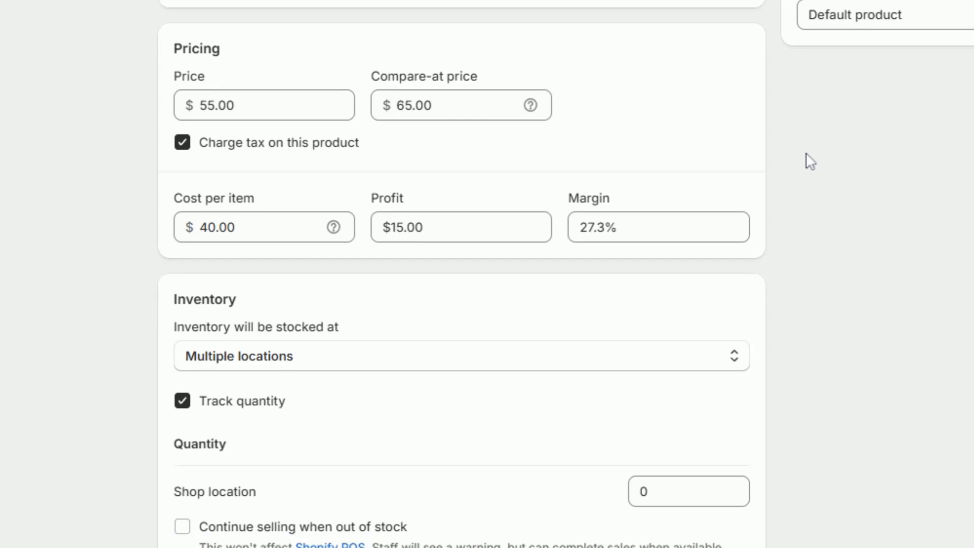
scroll(809, 162, "down", 2)
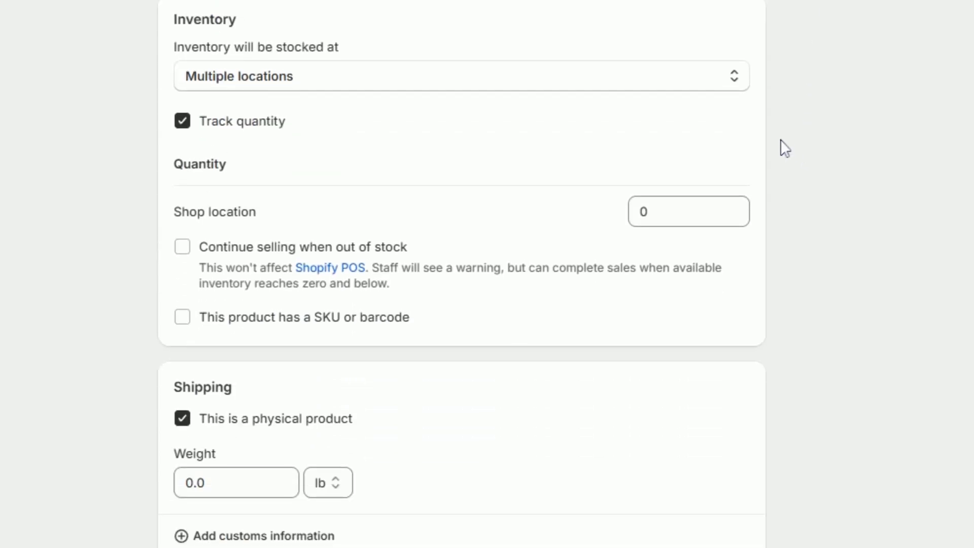
left_click(738, 88)
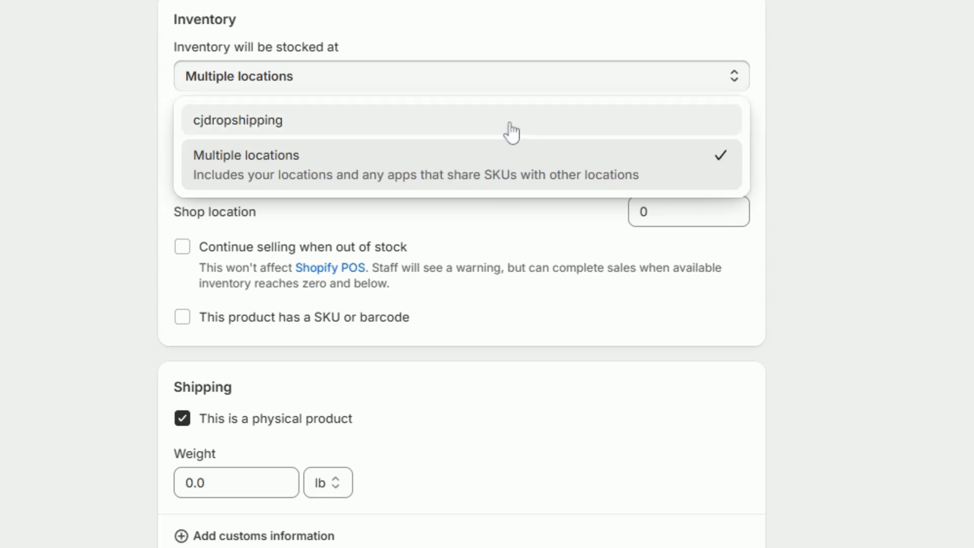
left_click(782, 144)
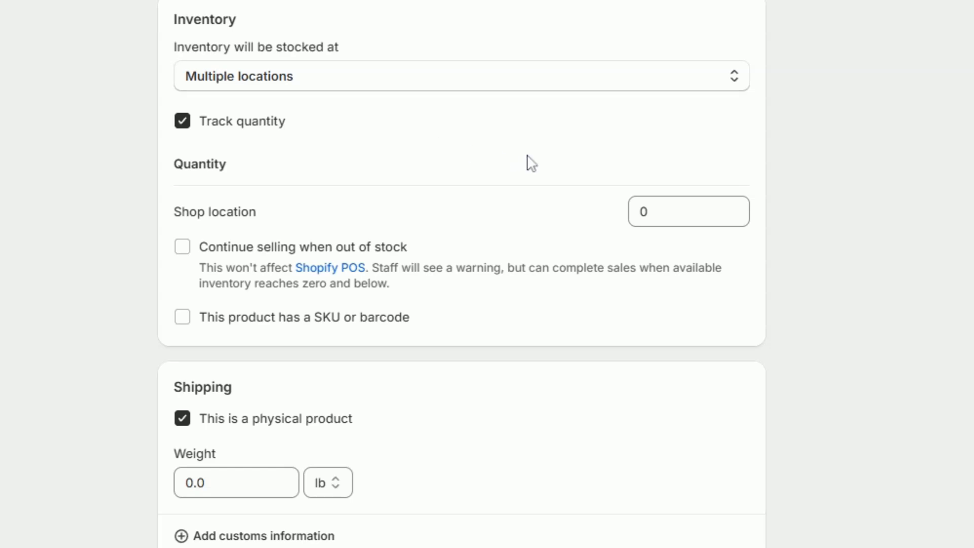
Step: Set the Shop location quantity to 50 and give the product the SKU USBPB
left_click(644, 208)
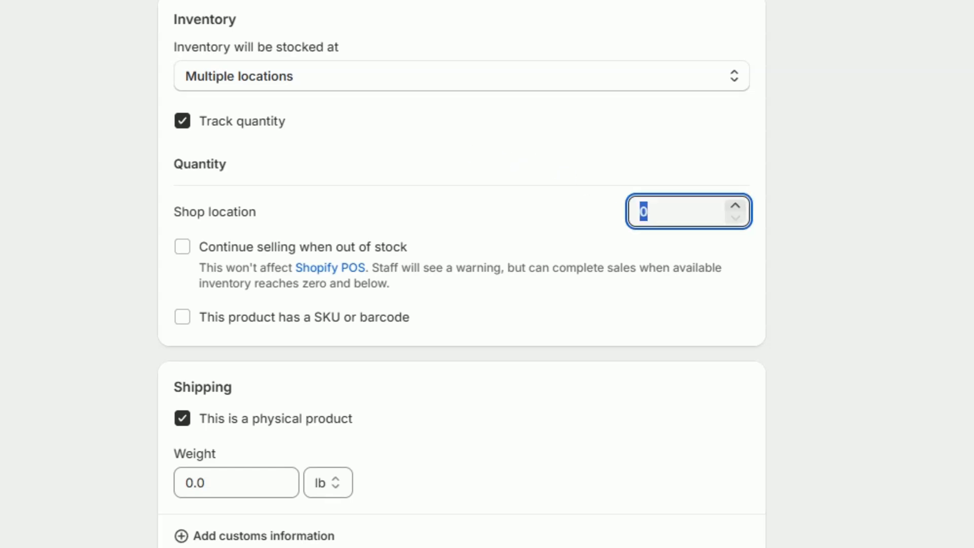
type("50")
left_click(183, 315)
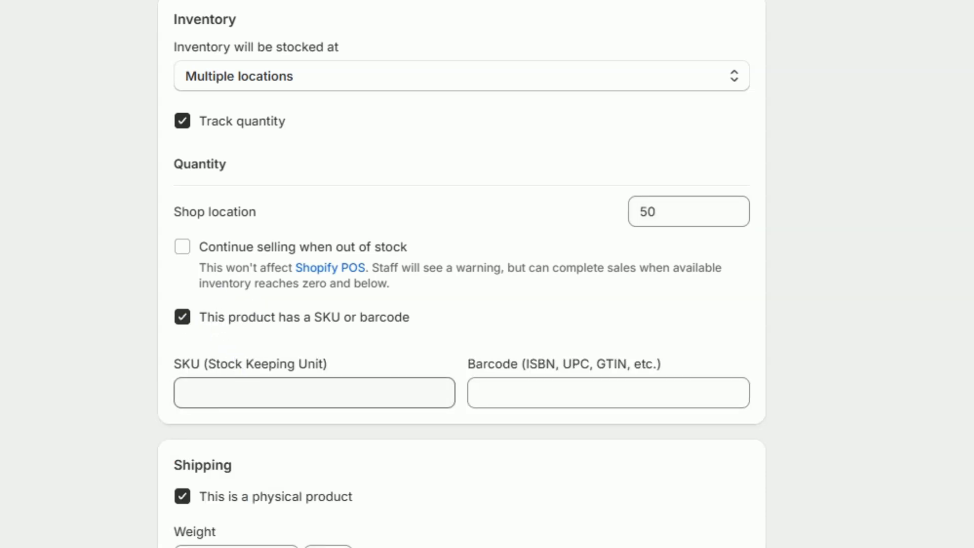
left_click(255, 390)
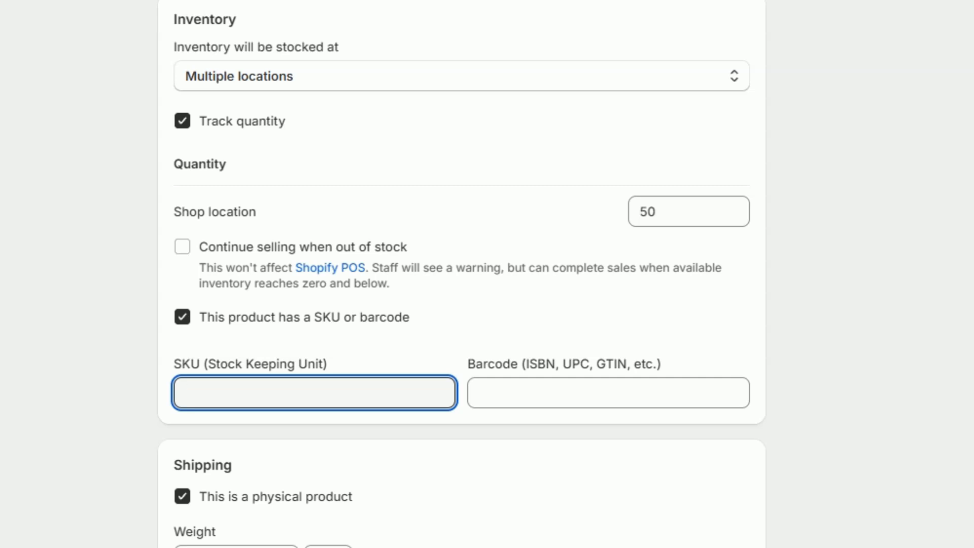
type("USBPB")
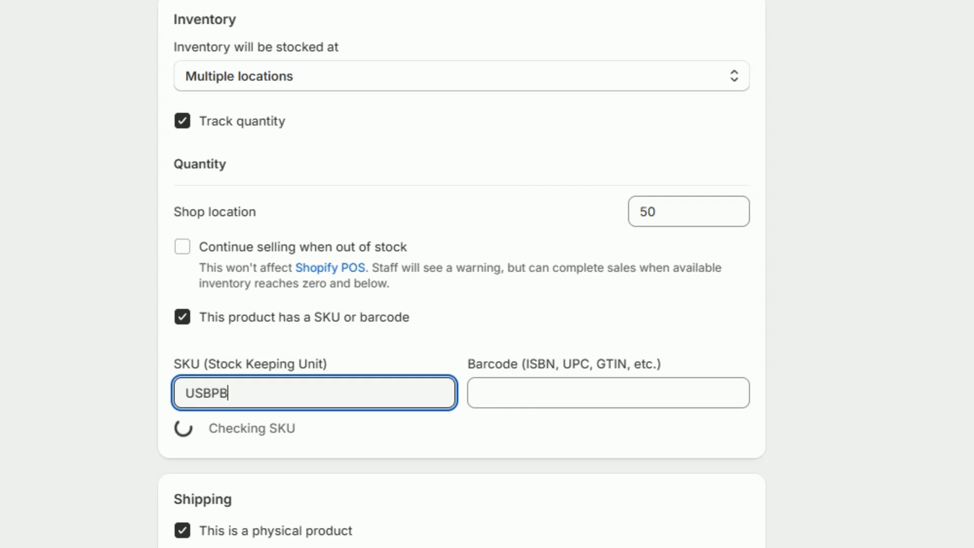
left_click(813, 396)
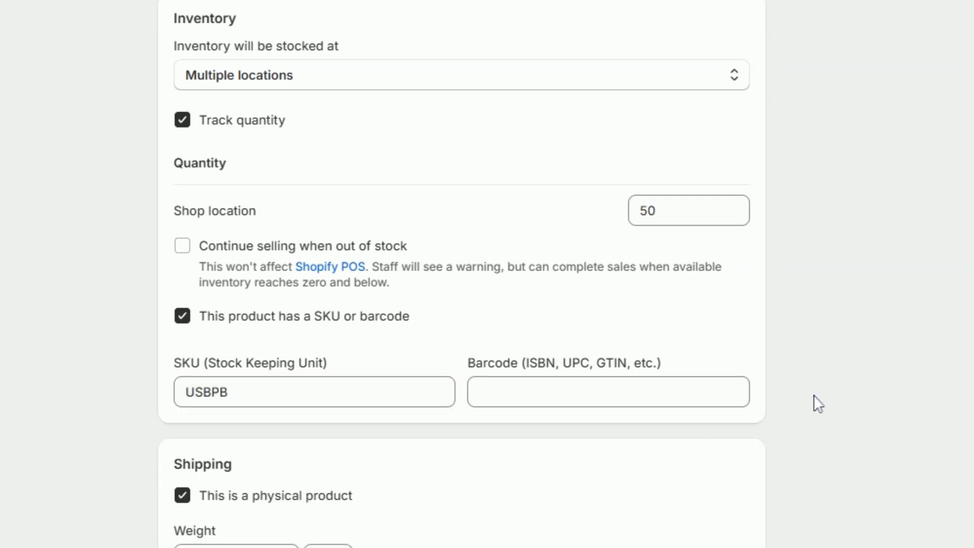
Step: Set the product's shipping weight to 100 g
scroll(814, 395, "down", 6)
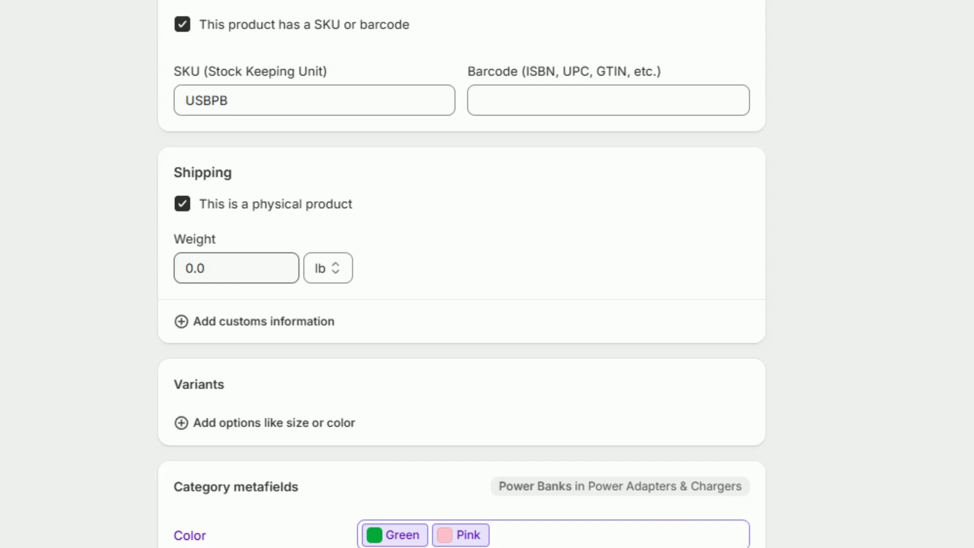
left_click(339, 270)
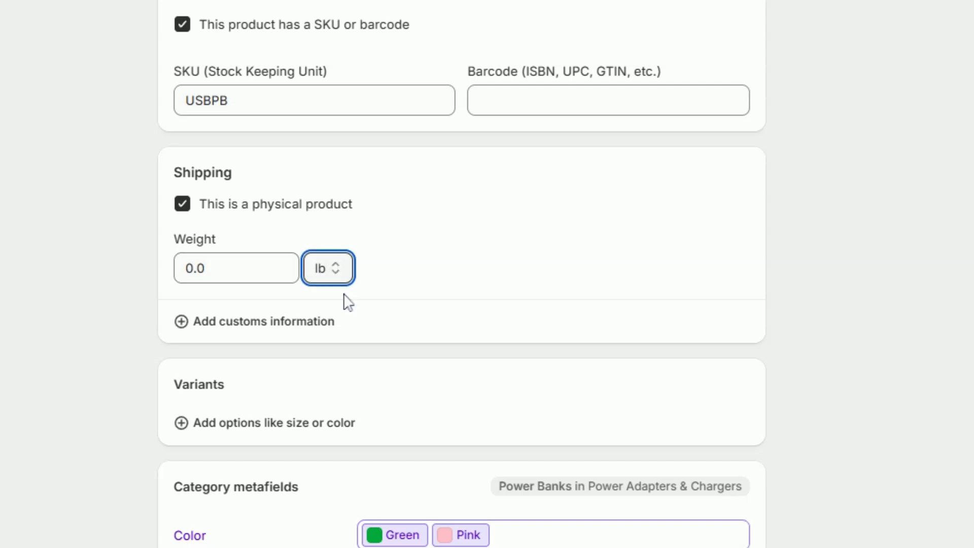
left_click(343, 294)
left_click(234, 271)
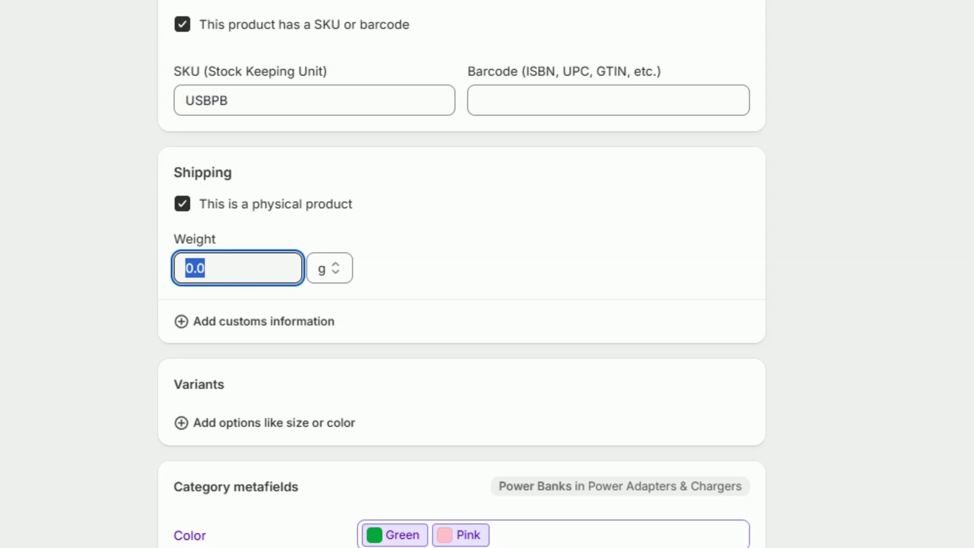
type("100")
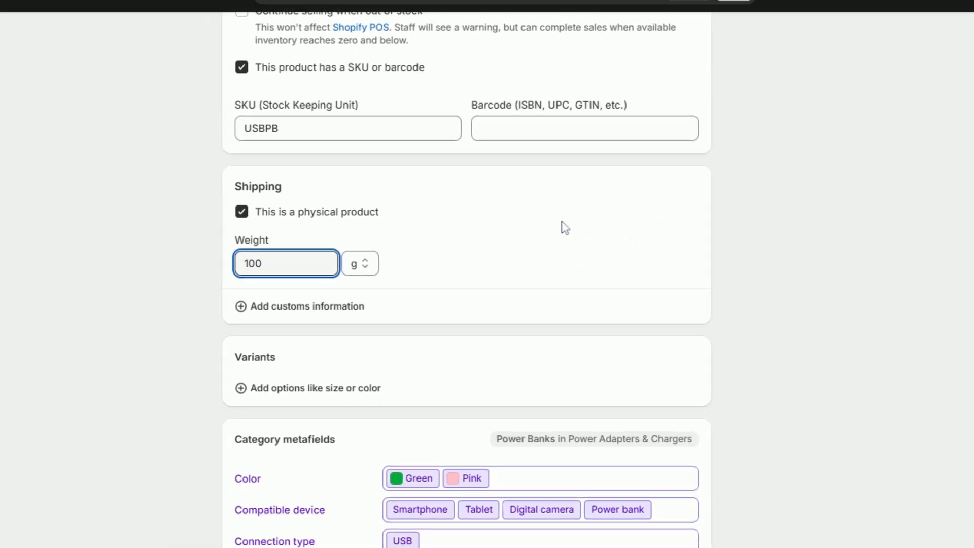
left_click(734, 250)
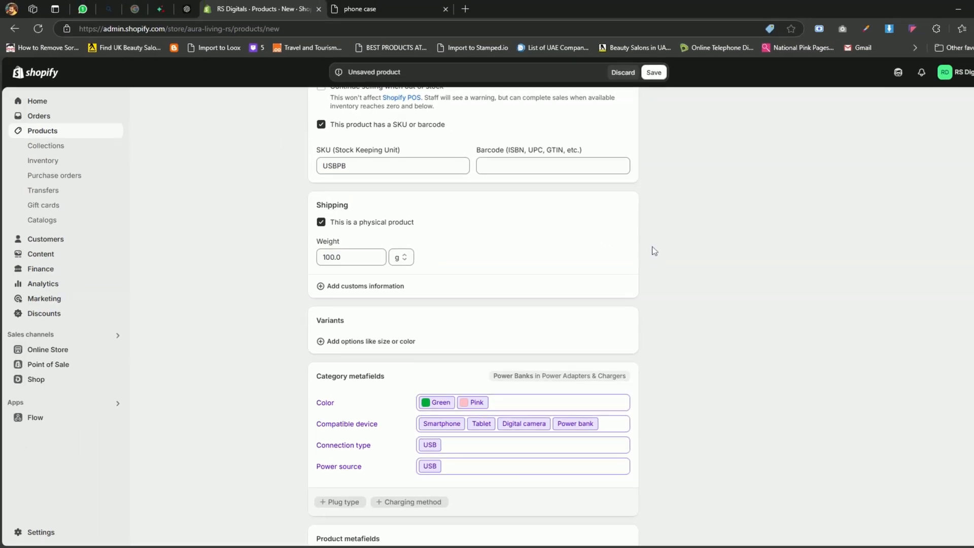
Step: Create a custom variant option named Color with the values Green, Light Green and Pink
scroll(655, 251, "down", 2)
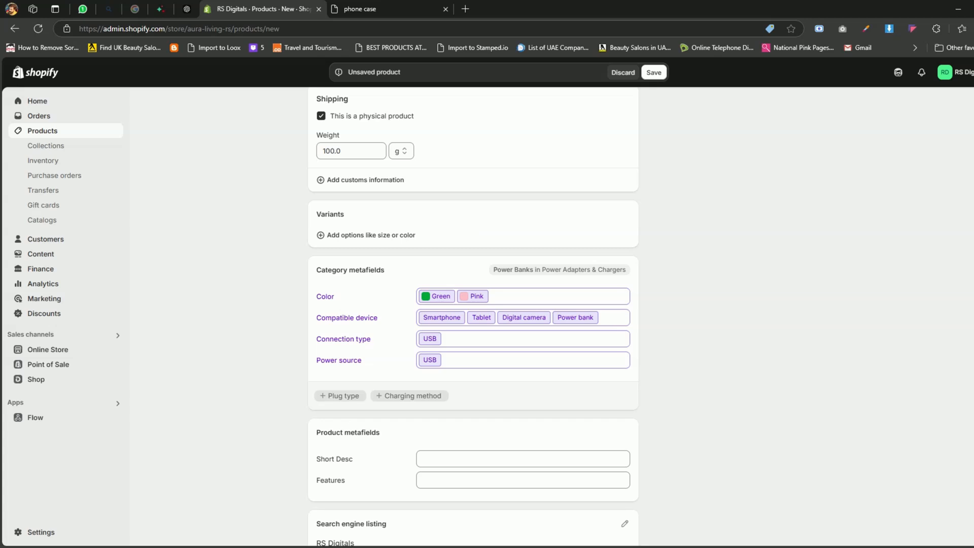
left_click(378, 236)
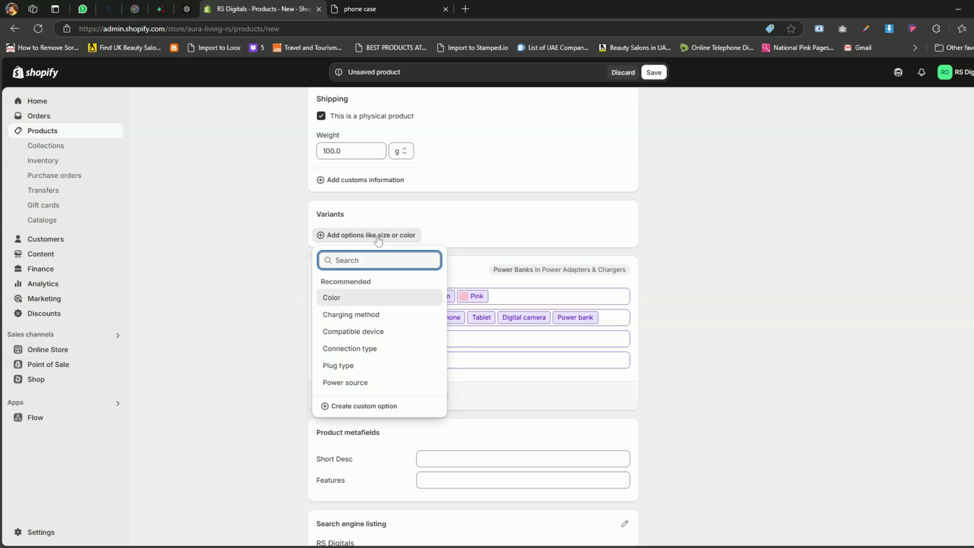
left_click(392, 410)
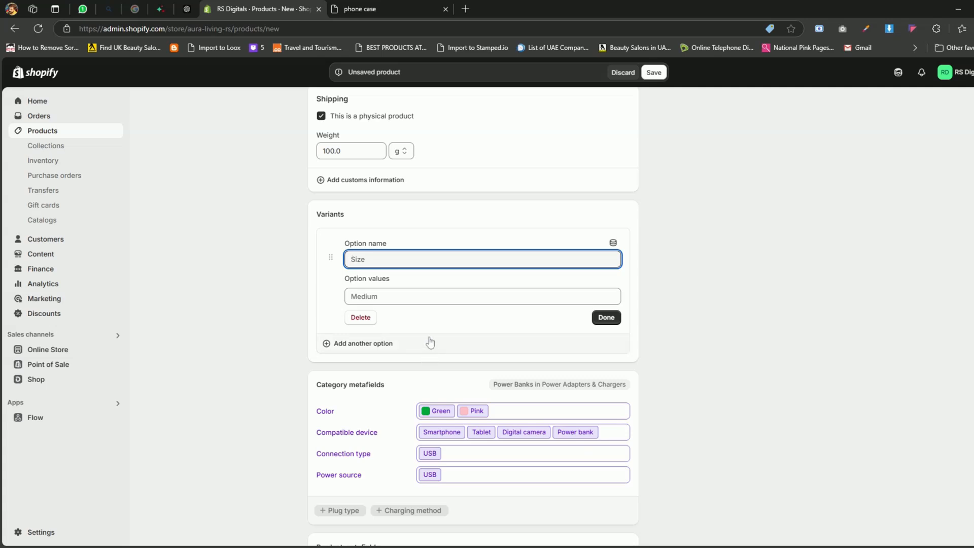
type("Color")
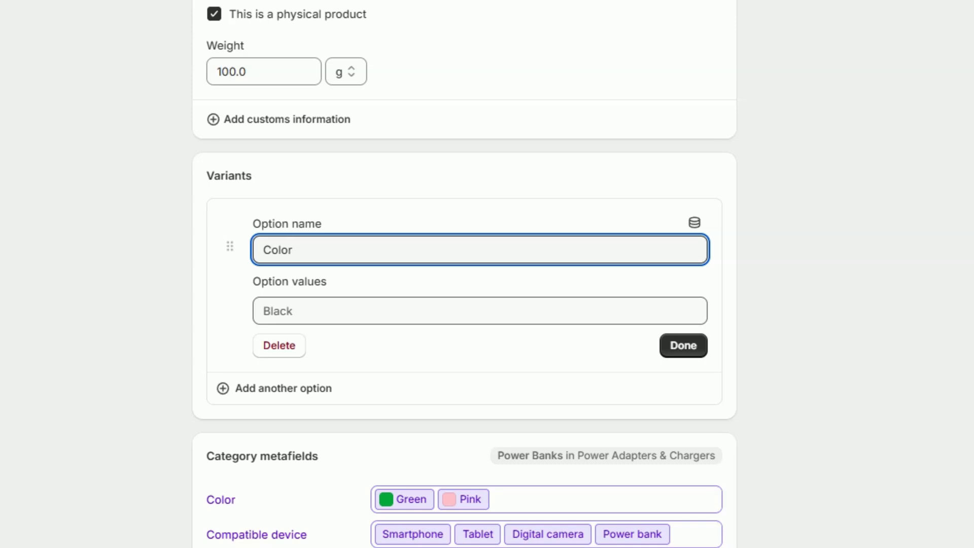
left_click(479, 310)
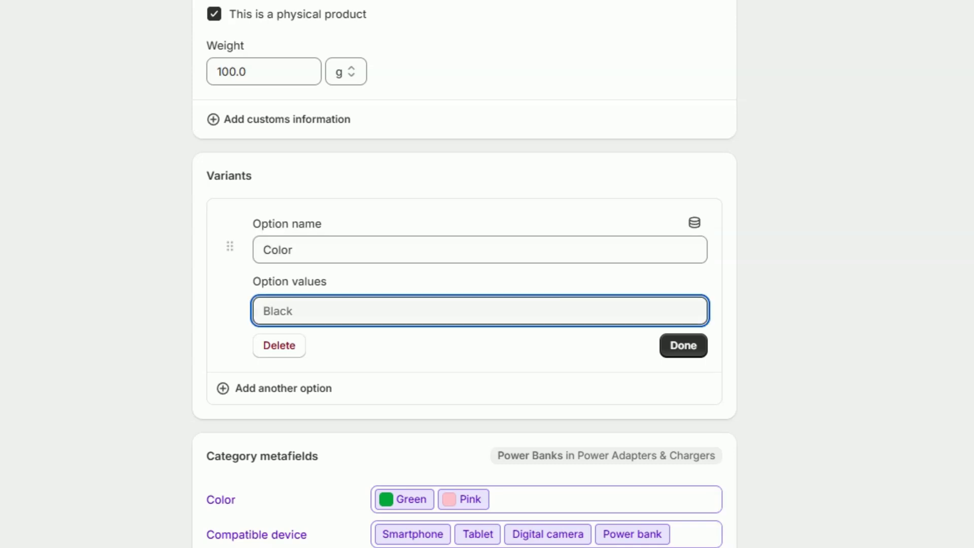
type("Green")
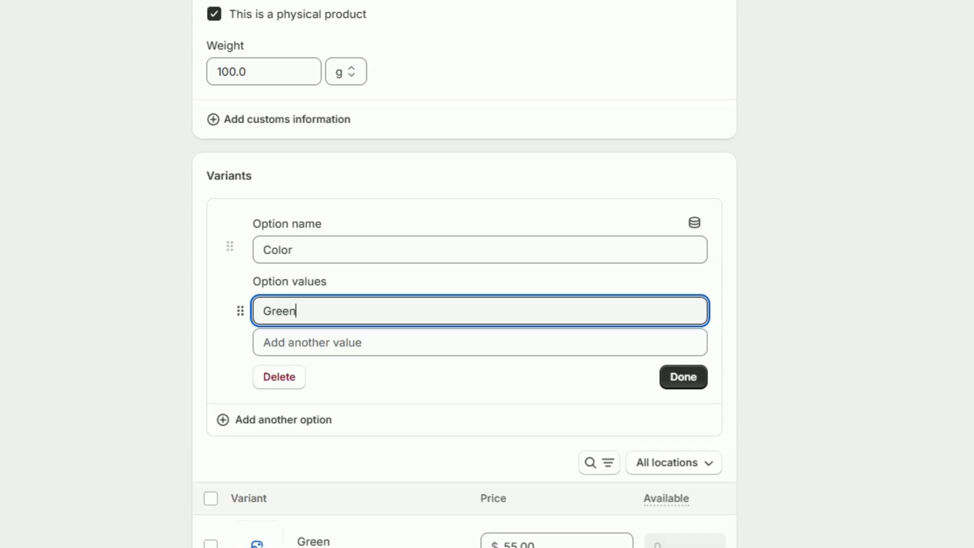
key("Tab")
type("Li")
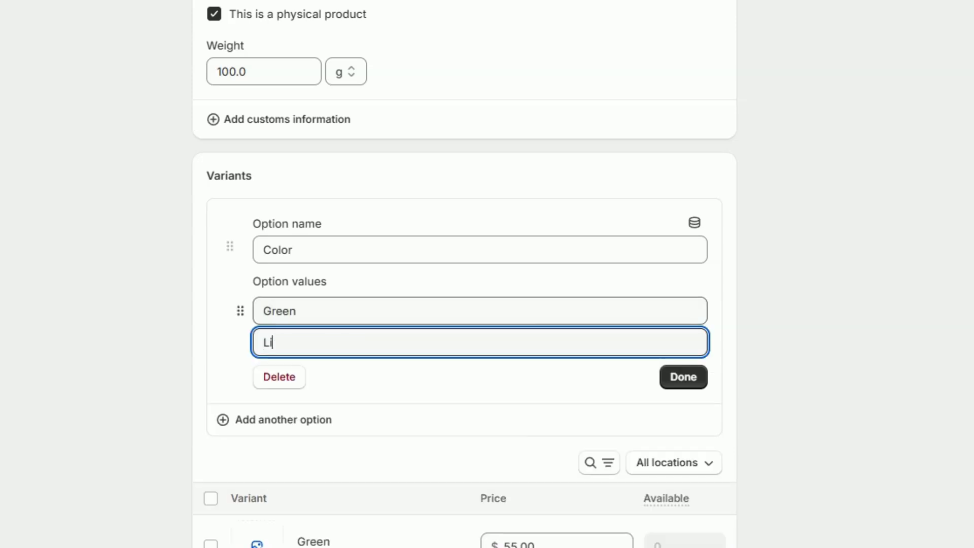
type("ght Green")
key("Tab")
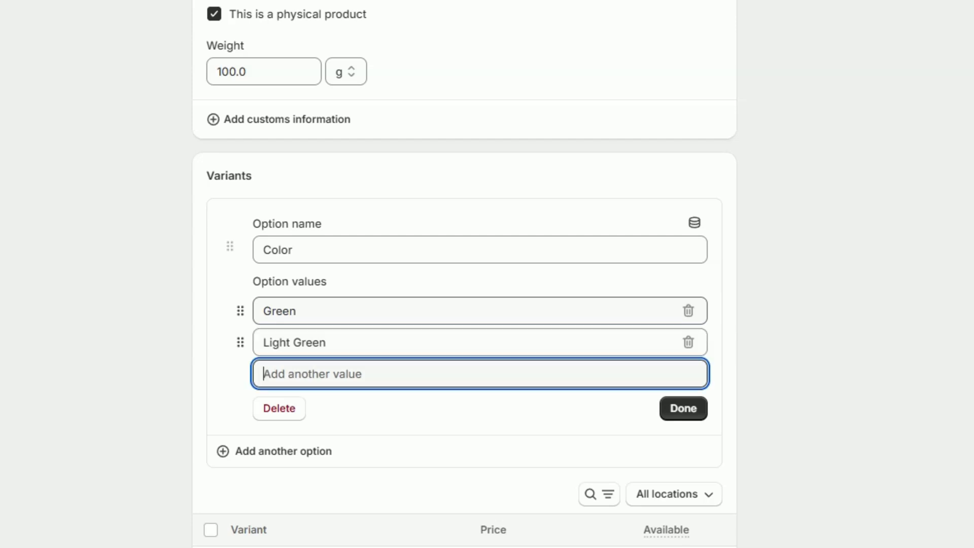
type("Pink")
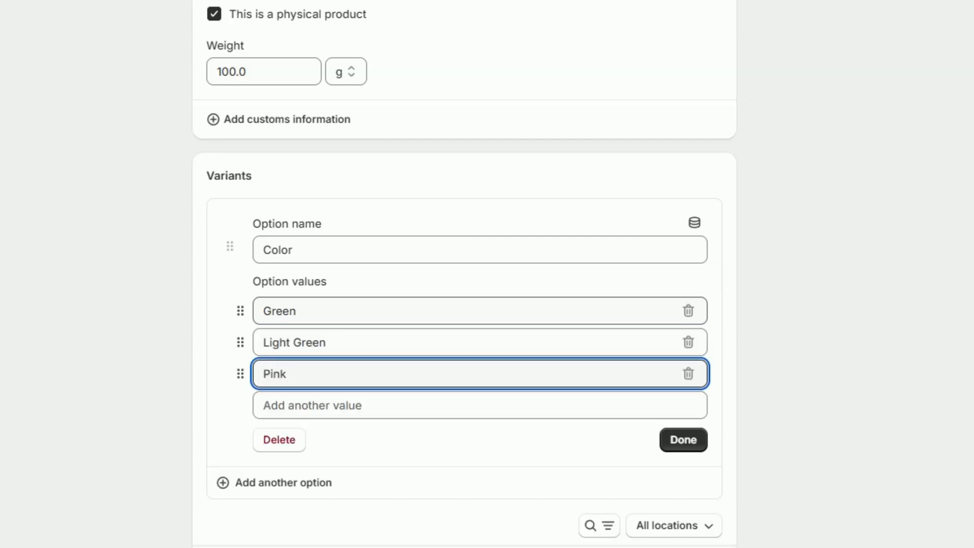
left_click(688, 443)
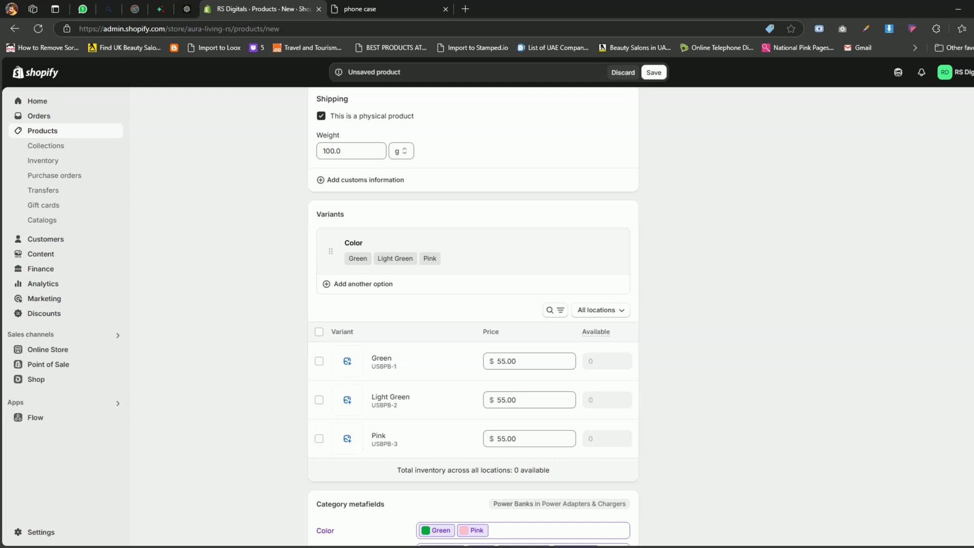
left_click(379, 288)
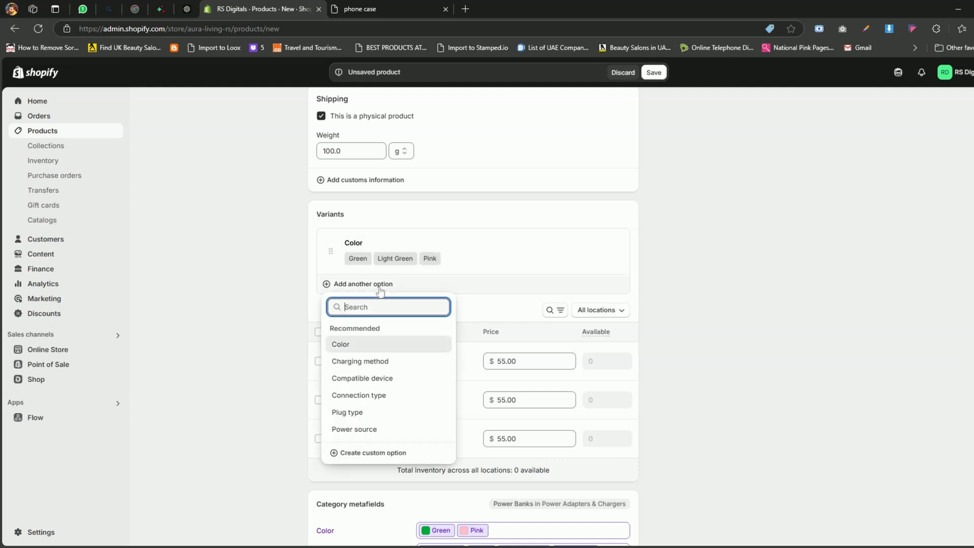
left_click(639, 280)
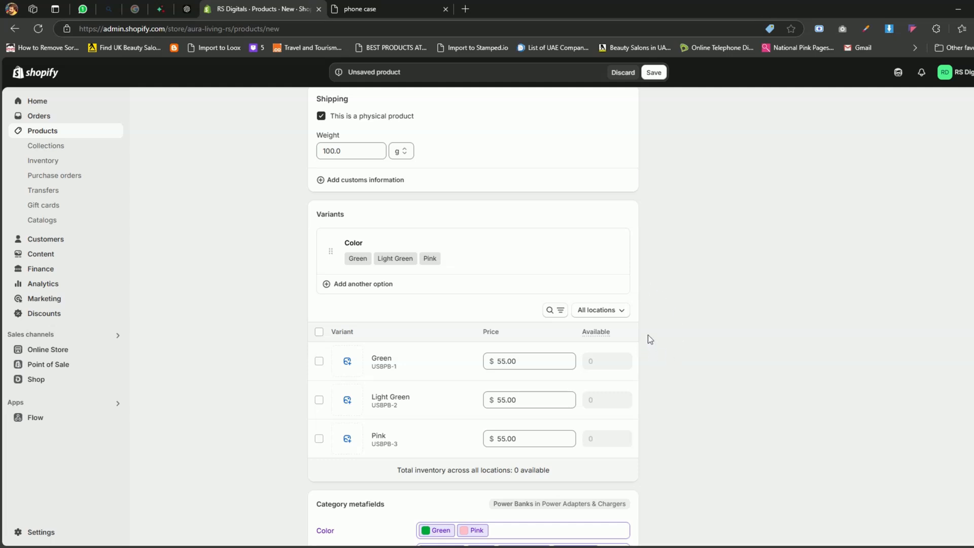
Step: Assign the matching dark green, light green and pink power bank images to the Green, Light Green and Pink variants
scroll(657, 268, "down", 2)
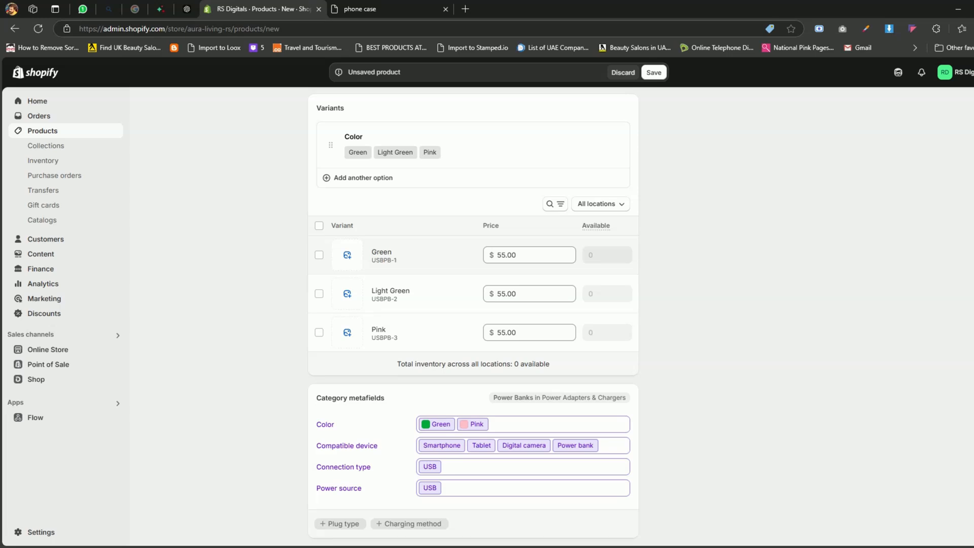
left_click(347, 256)
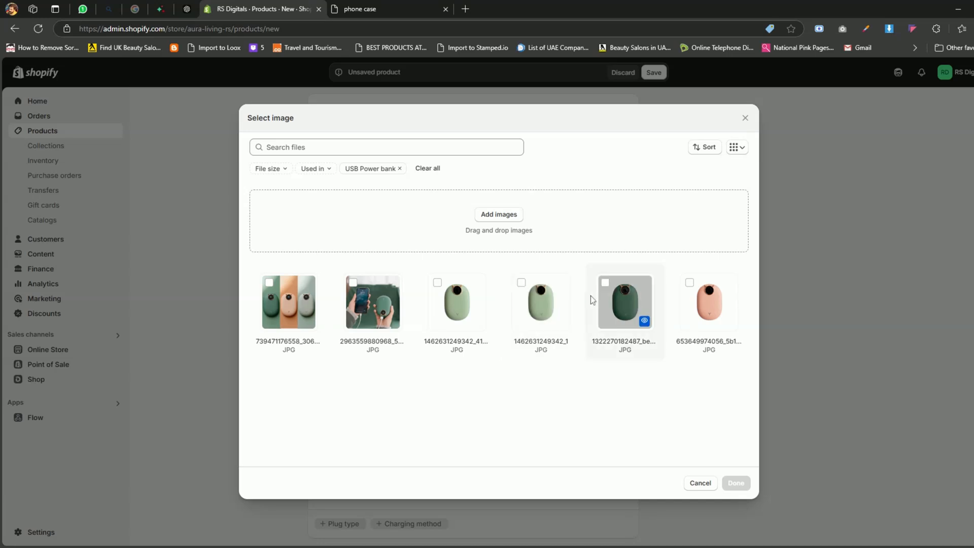
left_click(604, 287)
left_click(738, 482)
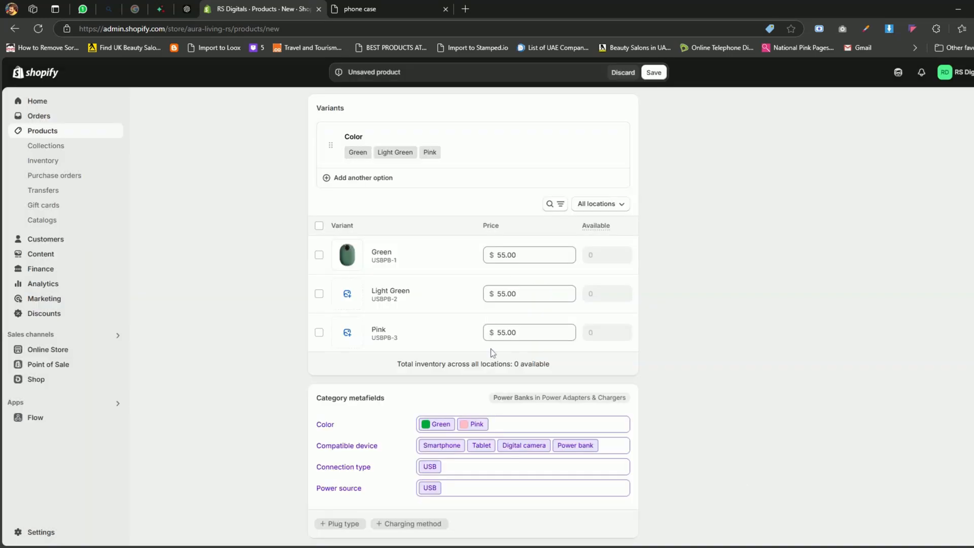
left_click(347, 293)
left_click(561, 295)
left_click(735, 483)
left_click(349, 338)
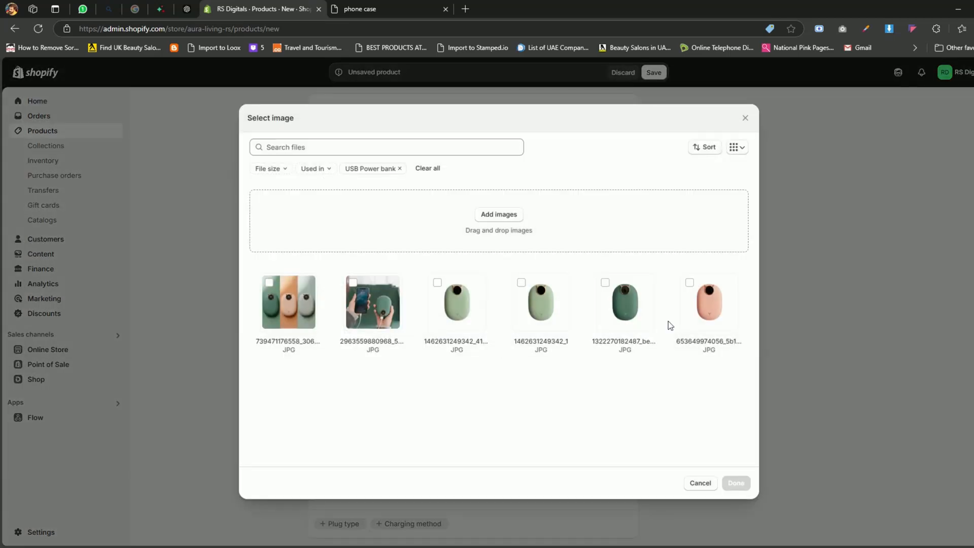
left_click(710, 299)
left_click(735, 483)
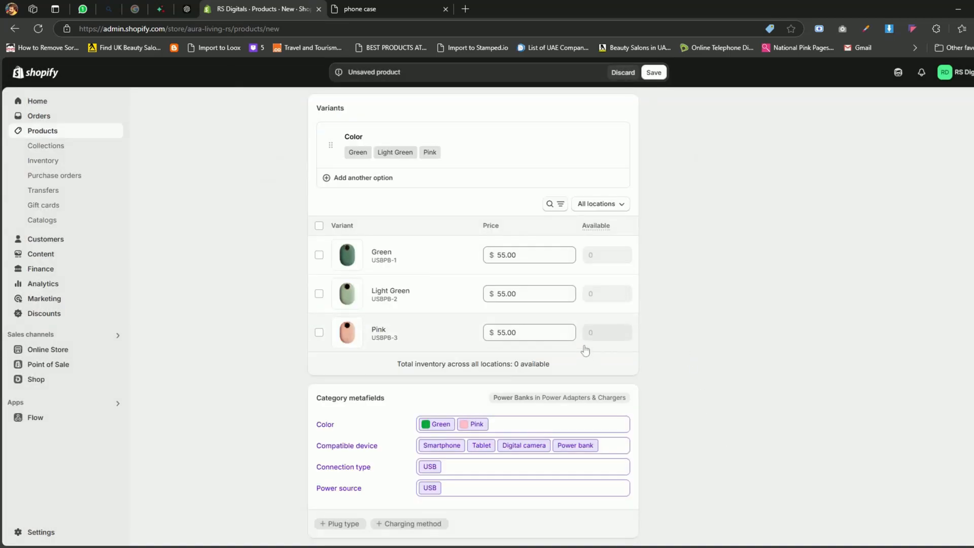
Step: Set the variants' available stock at Shop location to 20 for Green, 10 for Light Green and 20 for Pink
left_click(527, 254)
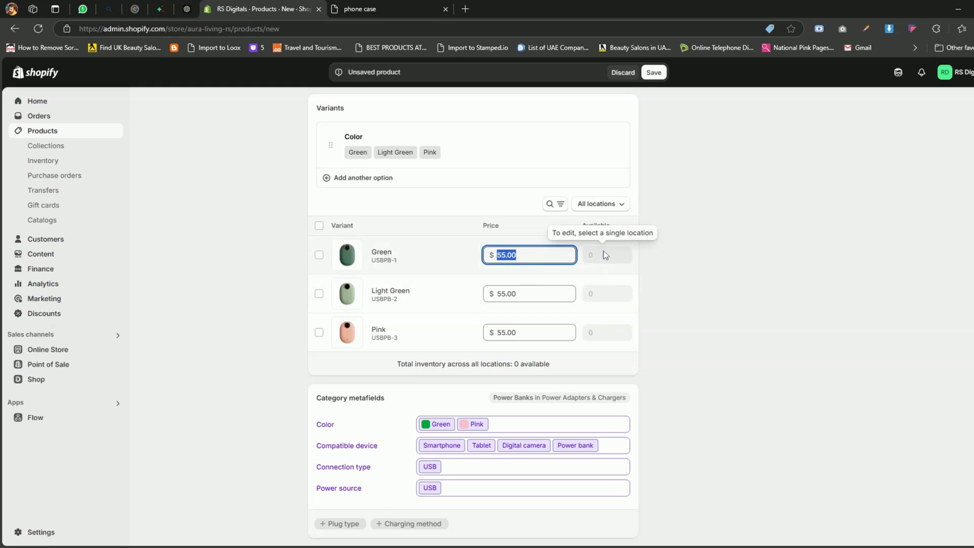
left_click(613, 208)
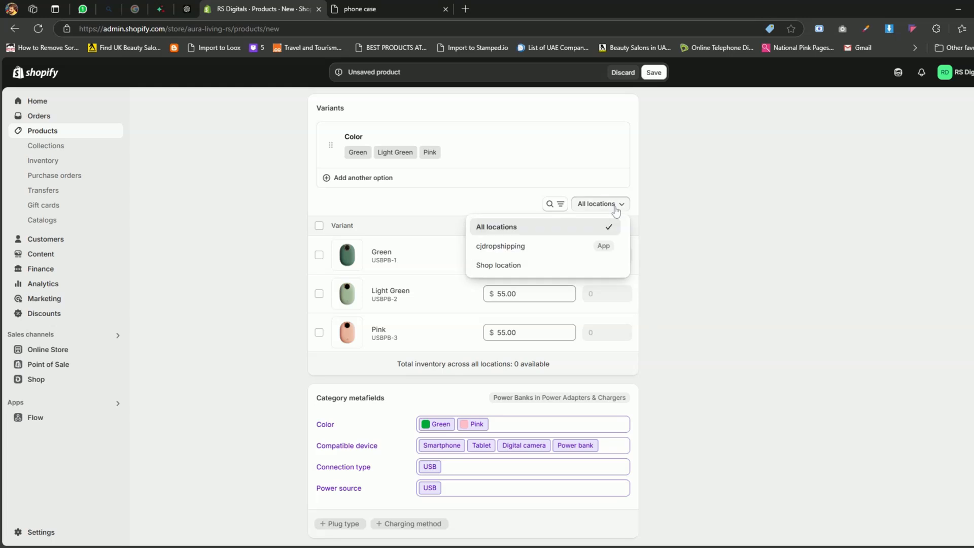
left_click(516, 265)
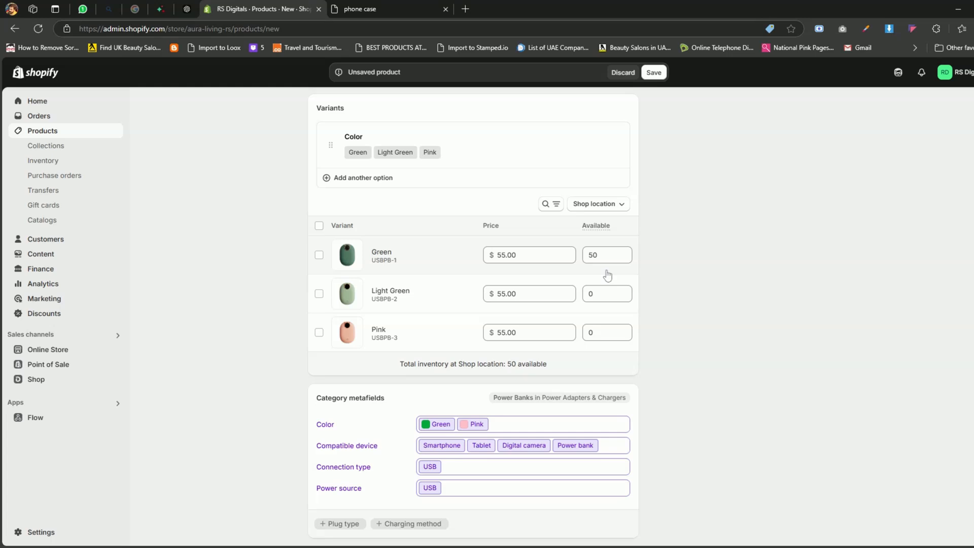
left_click(601, 255)
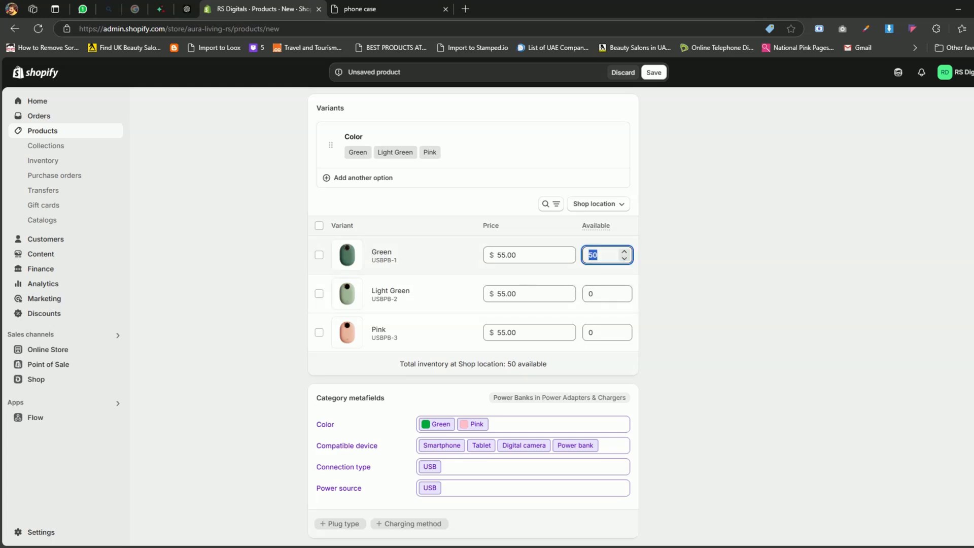
type("20")
key("Tab")
type("10")
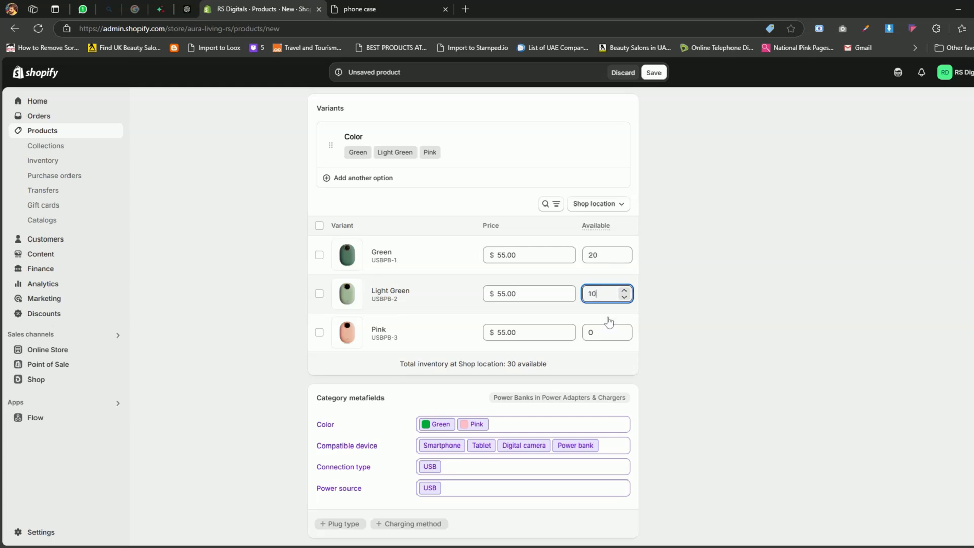
key("Tab")
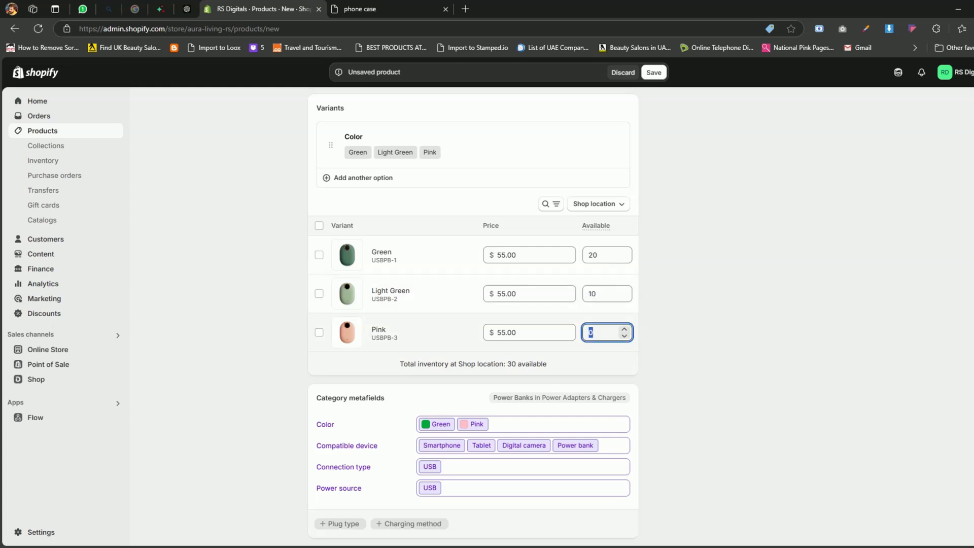
type("20")
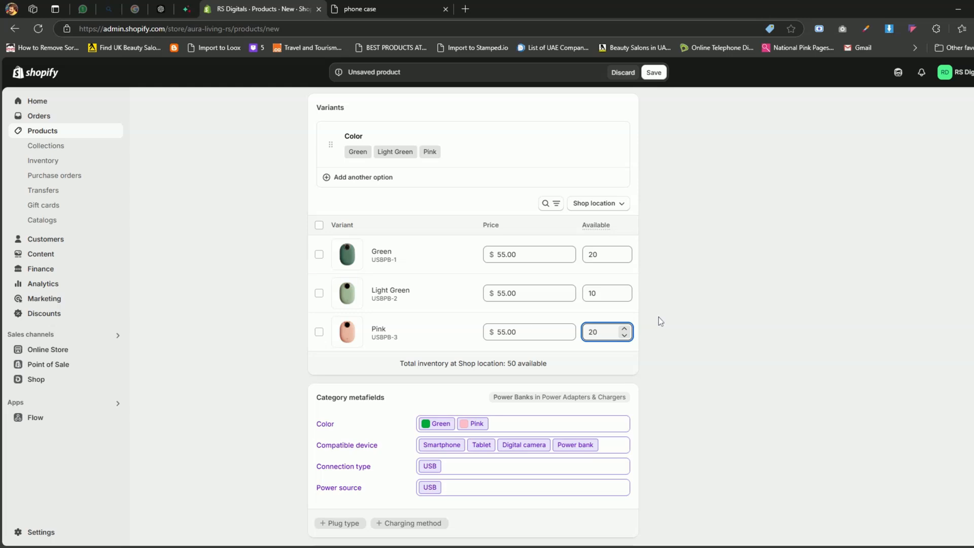
scroll(659, 320, "down", 3)
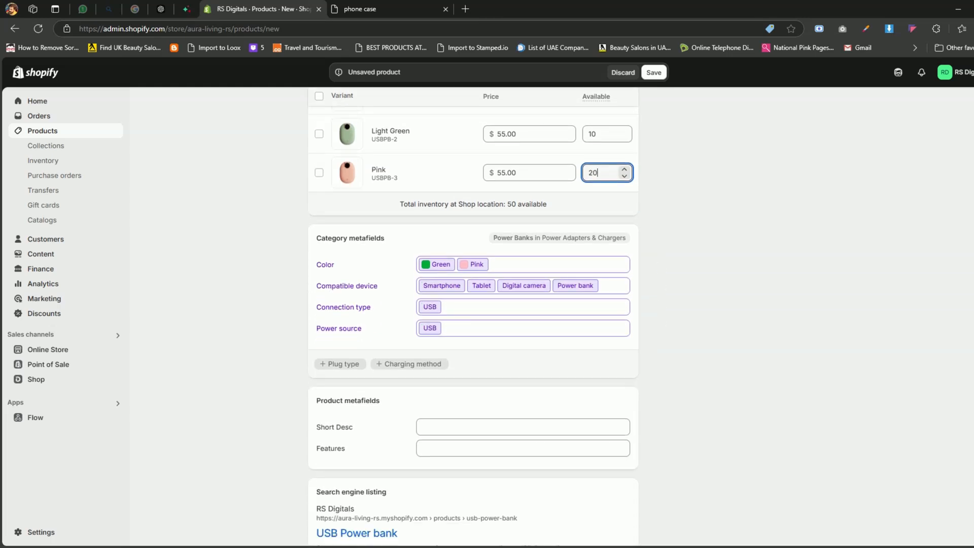
left_click(658, 320)
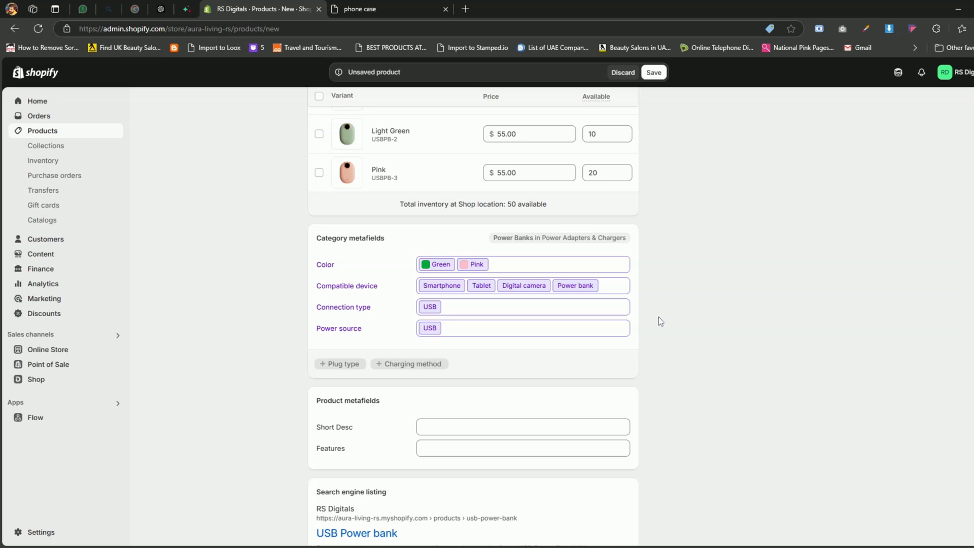
Step: Fill the Short Desc product metafield with the summary beginning "Stay charged on the go with our USB Power Bank"
scroll(658, 318, "down", 1)
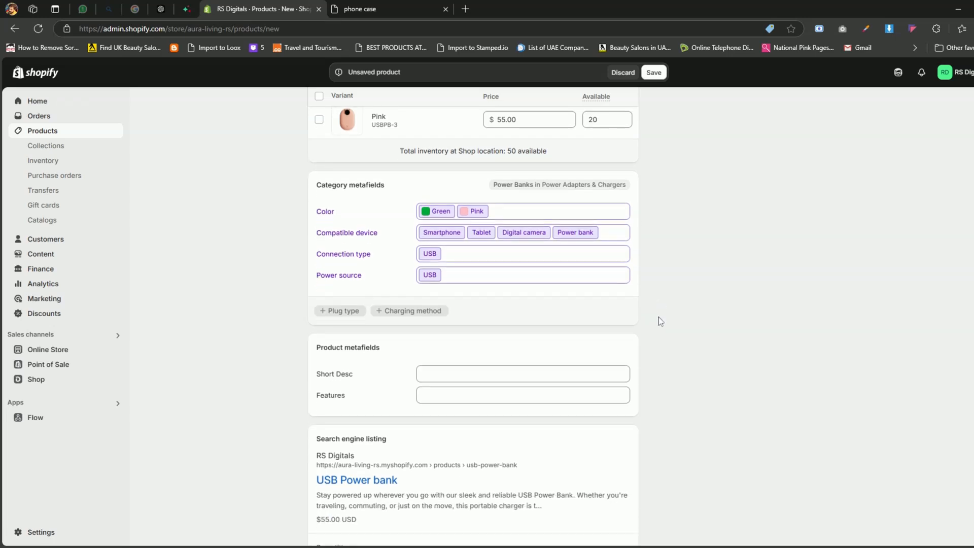
scroll(658, 318, "down", 2)
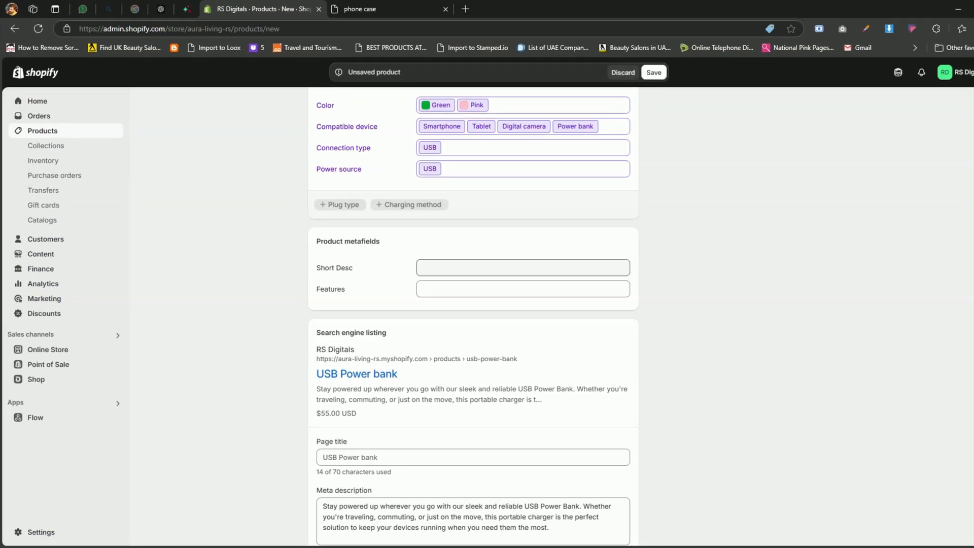
left_click(569, 270)
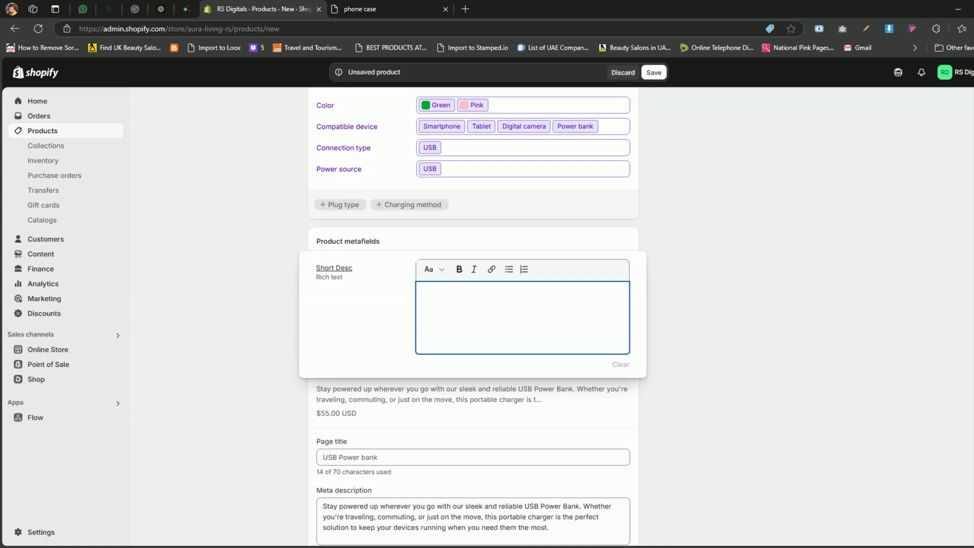
type("Stay charged on the go with our USB Power Bank. Compact and portable, this high-capacity charger powers your devices quickly and efficiently, ensuring you never run out of battery while traveling, working, or enjoying outdoor activities.")
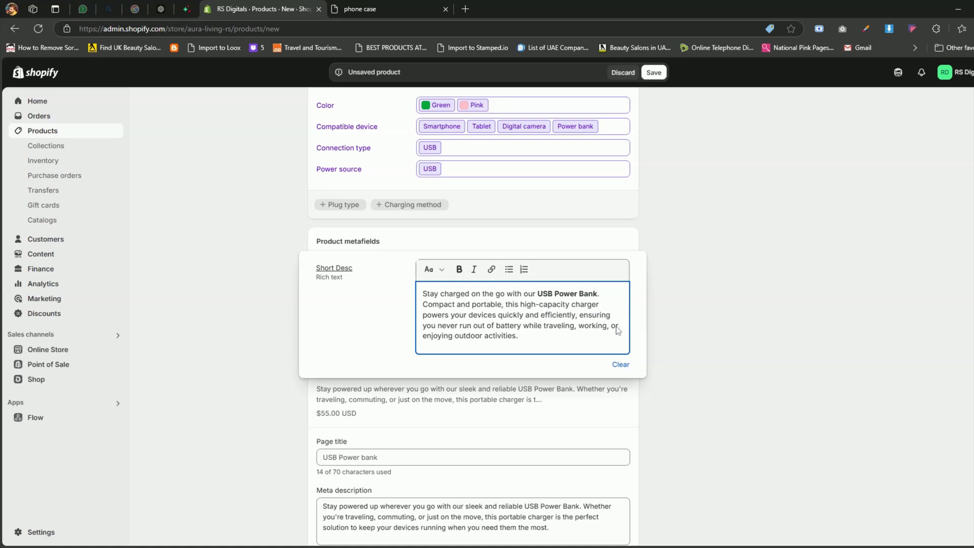
Step: Review the search engine listing's page title, meta description and URL handle for the USB Power bank
left_click(668, 323)
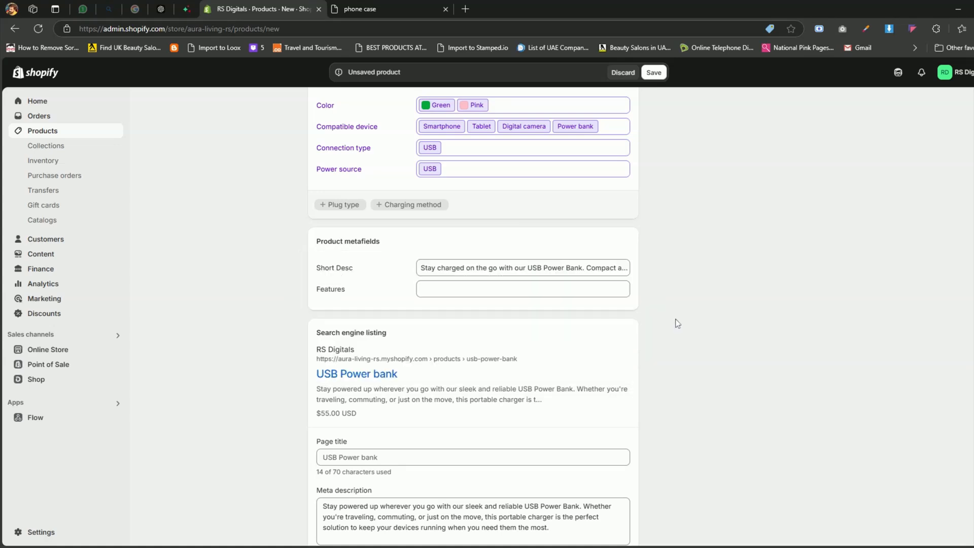
scroll(665, 322, "down", 1)
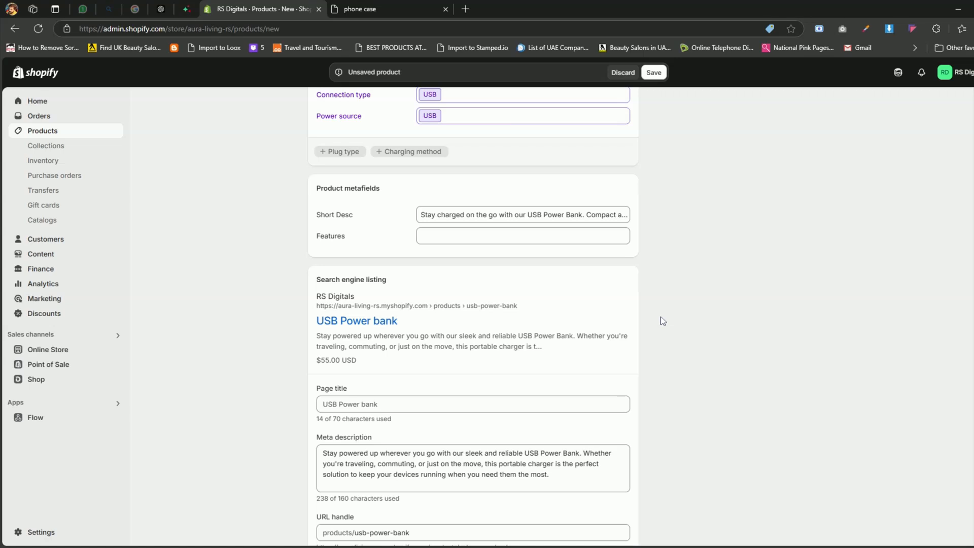
scroll(662, 321, "down", 1)
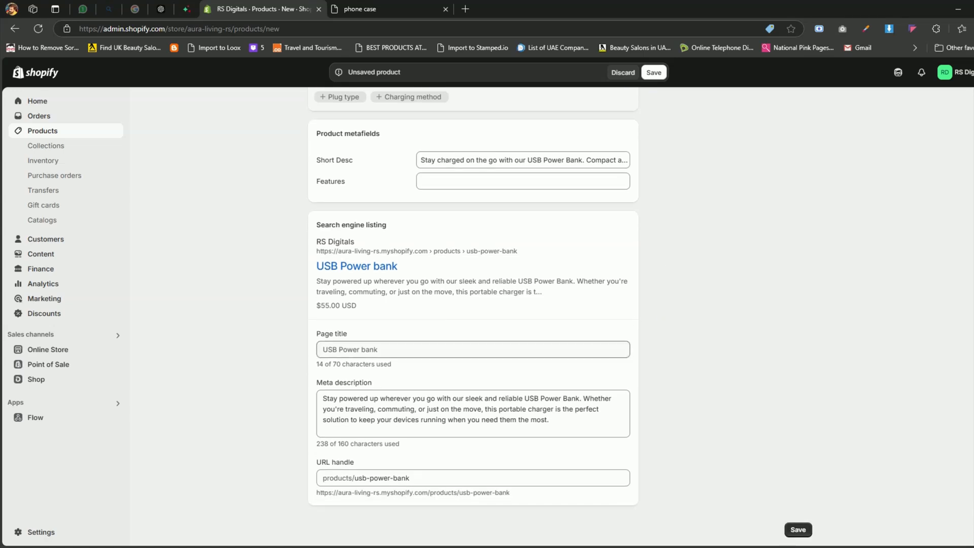
left_click(412, 349)
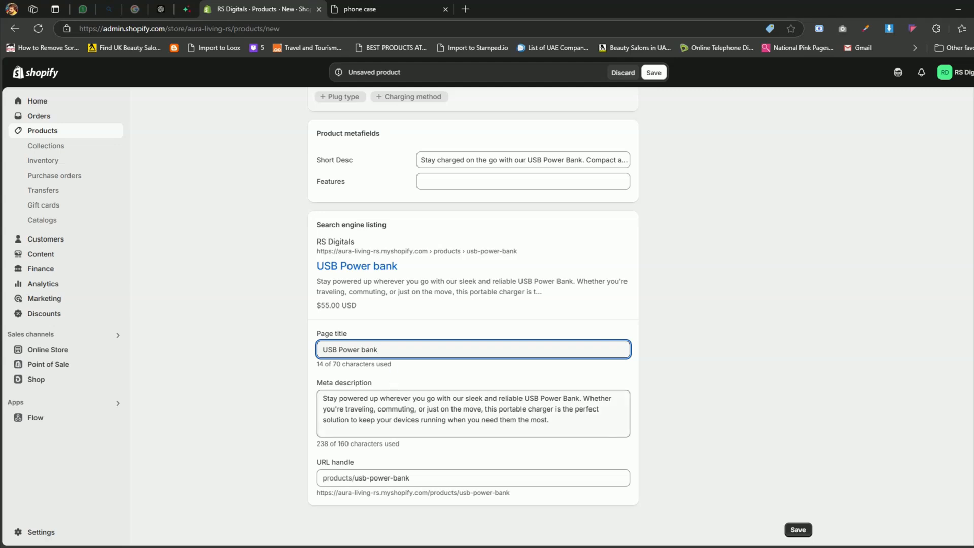
left_click_drag(323, 399, 588, 420)
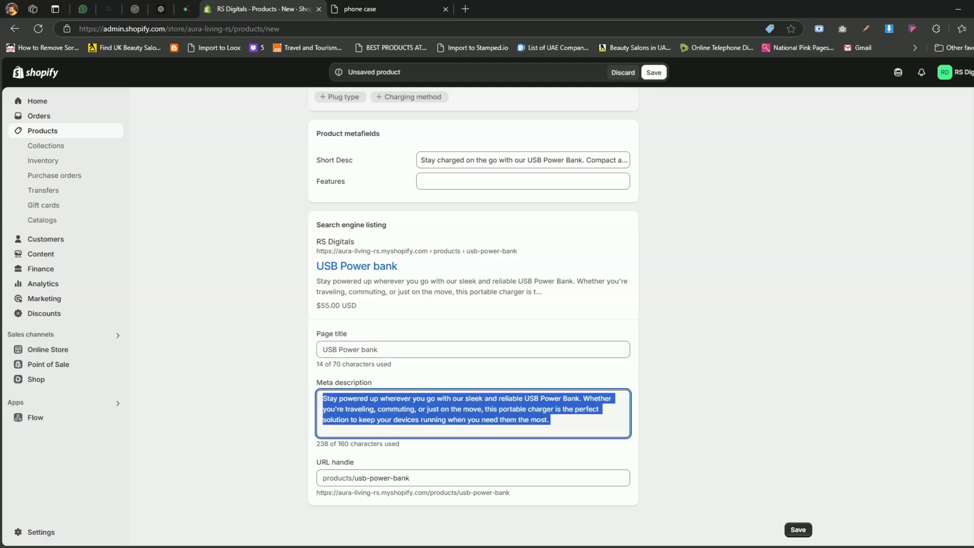
left_click(551, 420)
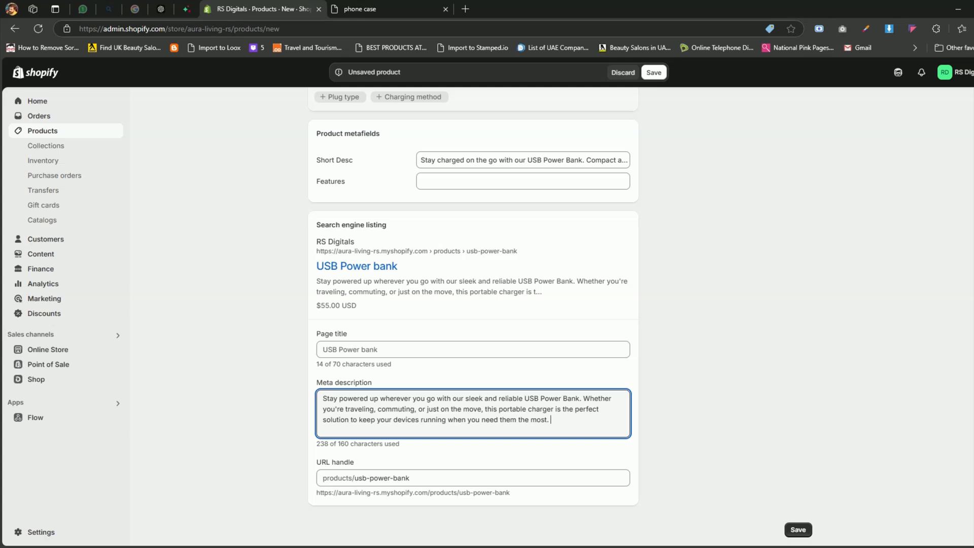
key("Tab")
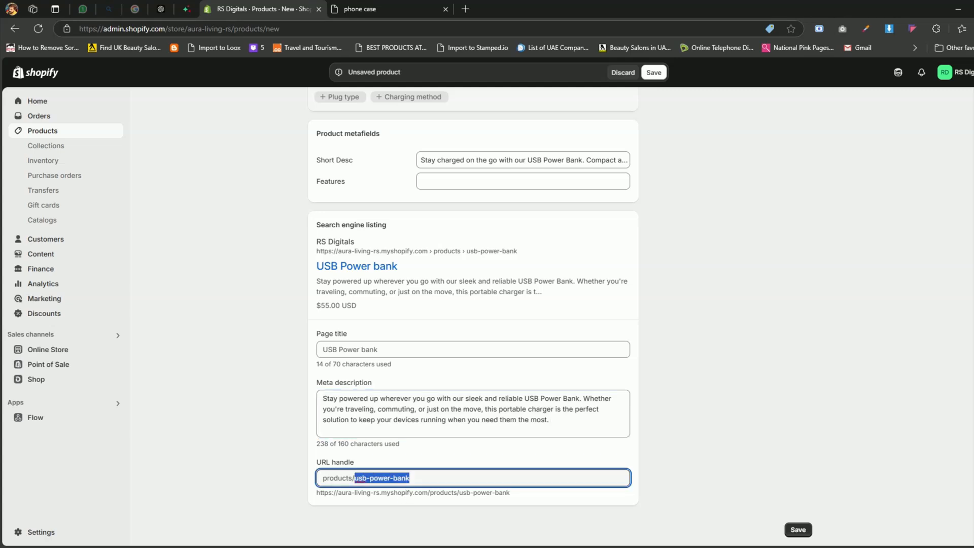
left_click(411, 478)
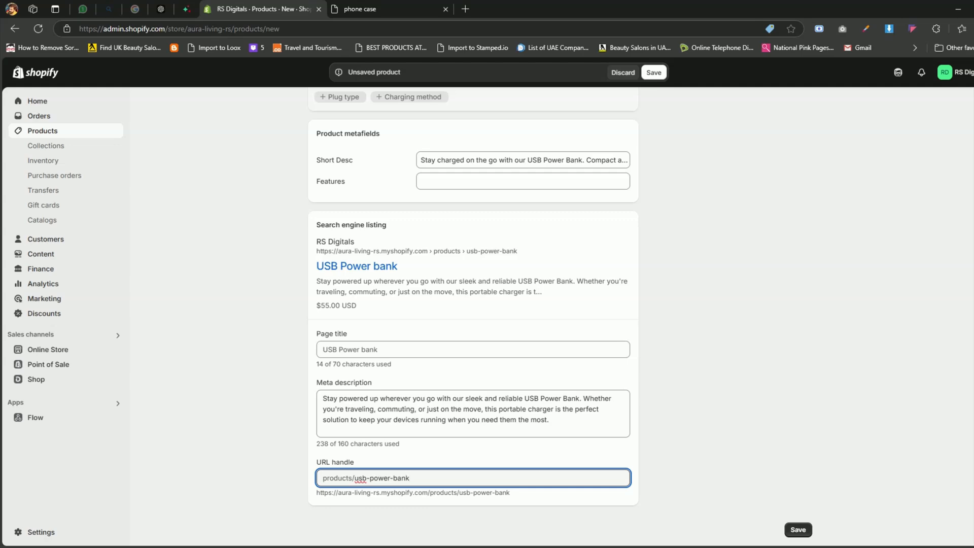
Step: Remove Point of Sale from the product's sales channels, keeping Online Store and Shop selected
scroll(726, 431, "up", 20)
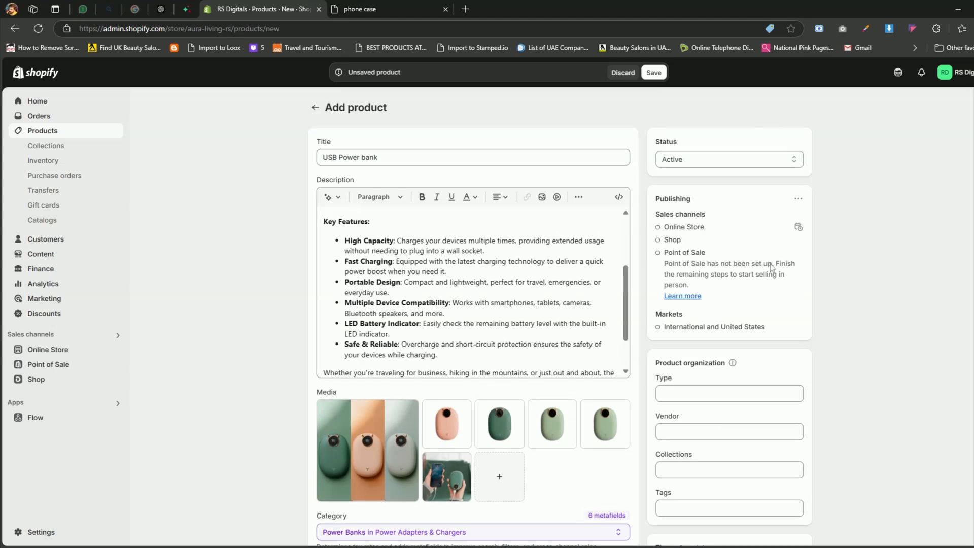
left_click(750, 156)
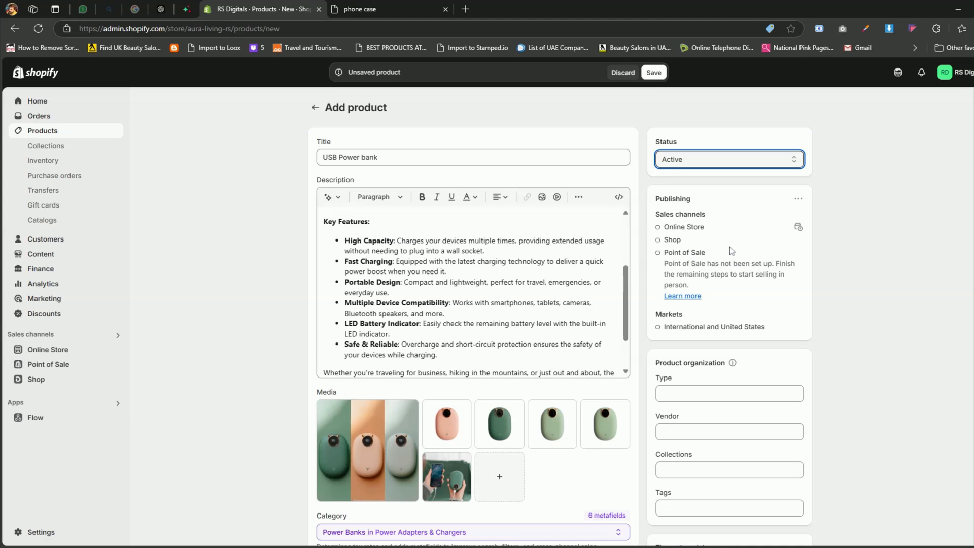
left_click(797, 199)
left_click(777, 223)
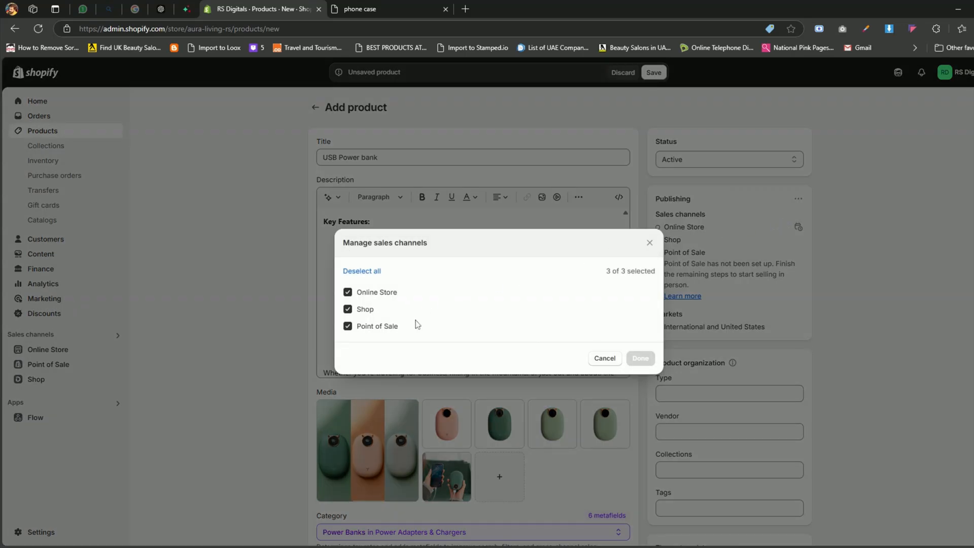
left_click(349, 329)
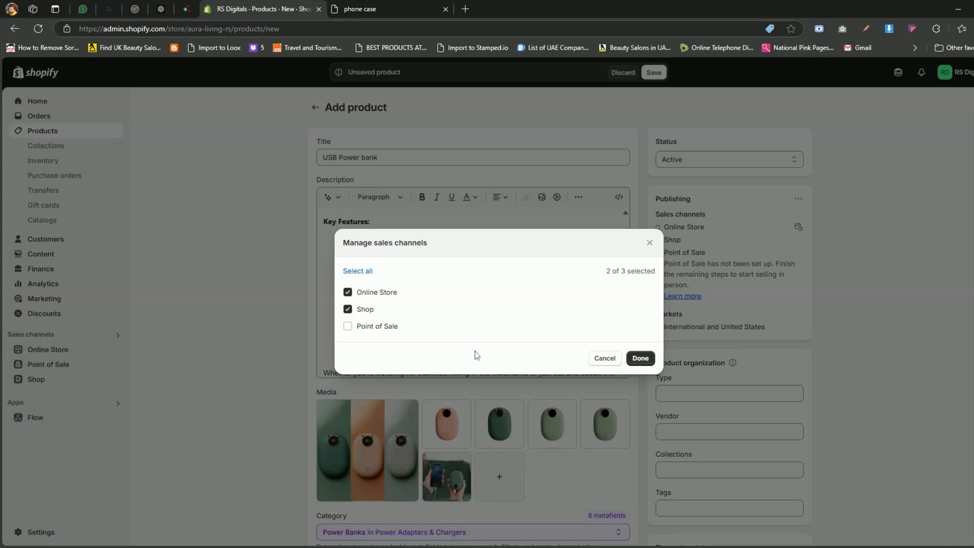
left_click(639, 358)
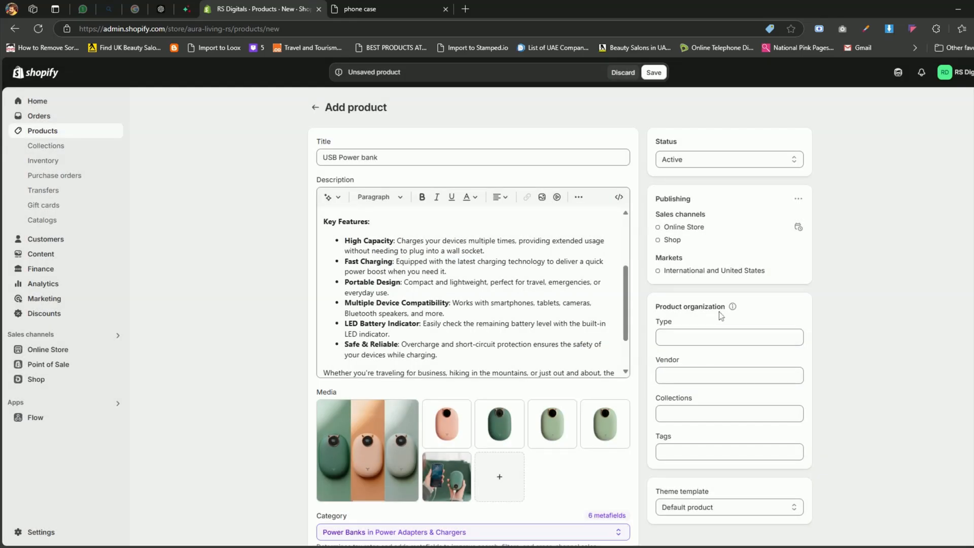
Step: Set the product type to Electronics in the product organization details
scroll(730, 302, "down", 2)
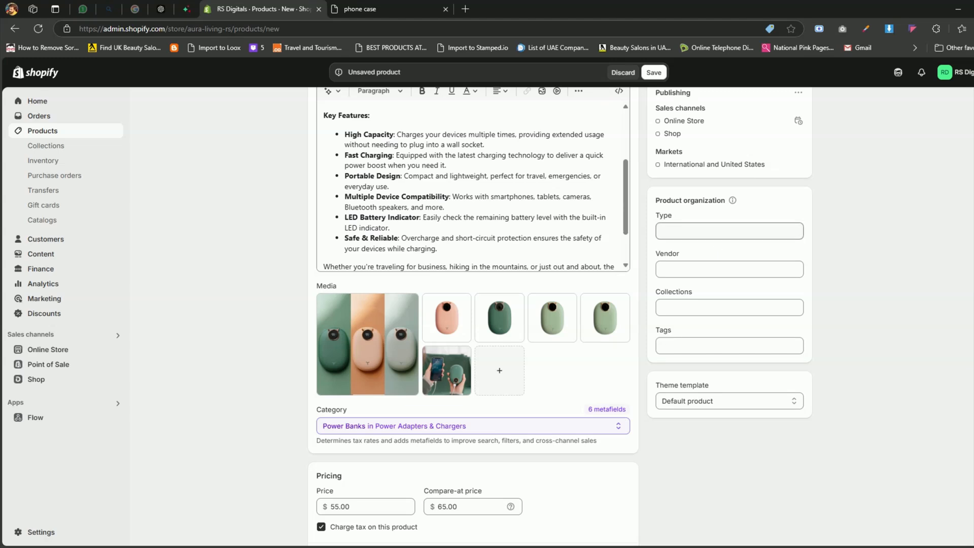
left_click(729, 231)
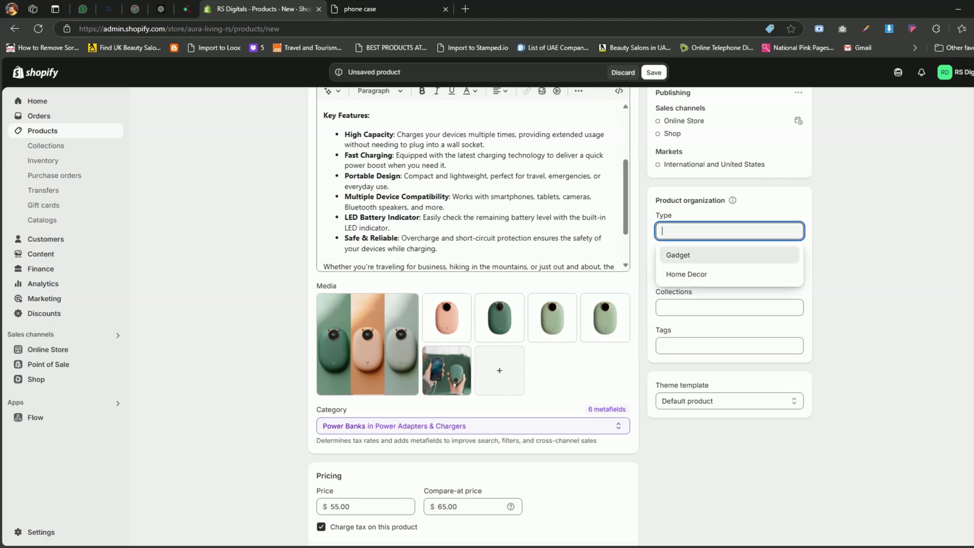
type("Electron")
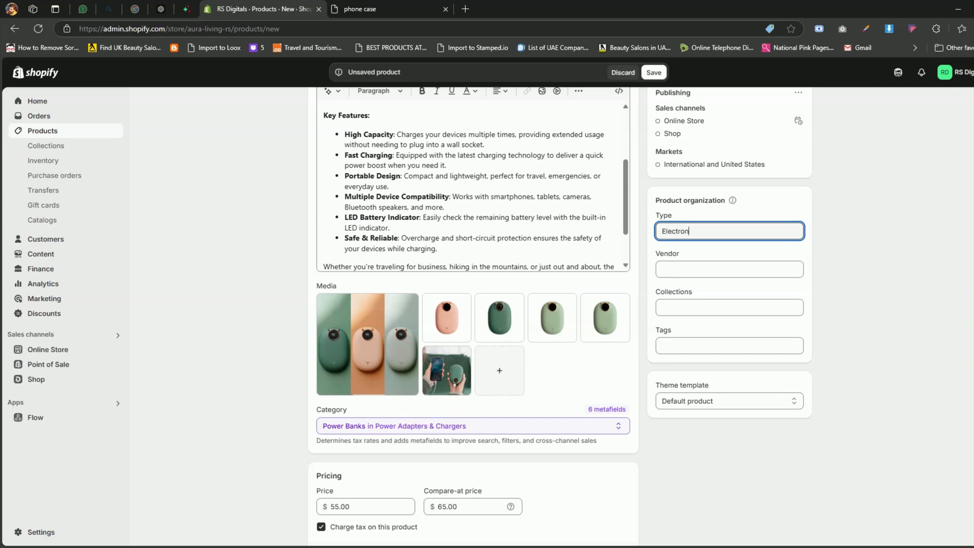
type("ics")
left_click(829, 246)
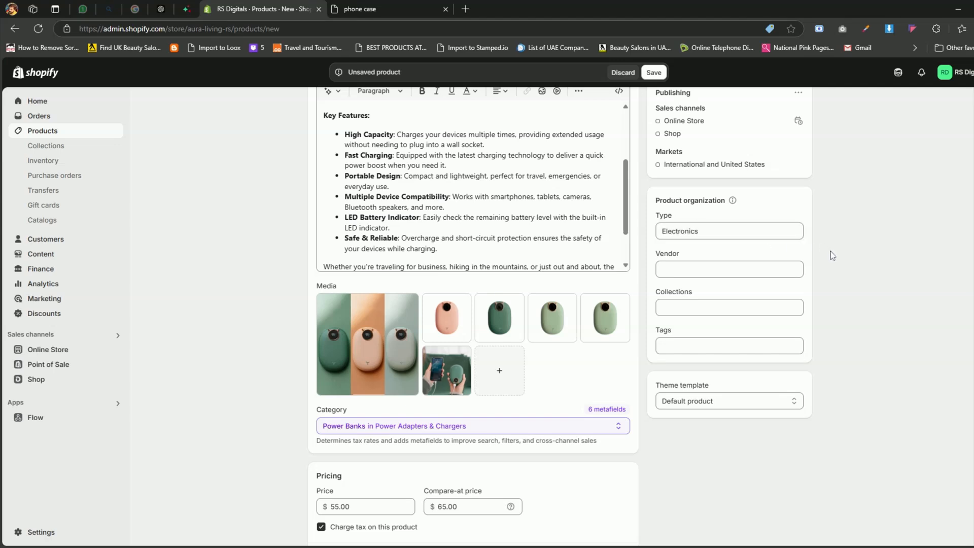
Step: Set the vendor to RS Digitals and add the product to the Power Banks collection
scroll(830, 251, "down", 1)
left_click(730, 216)
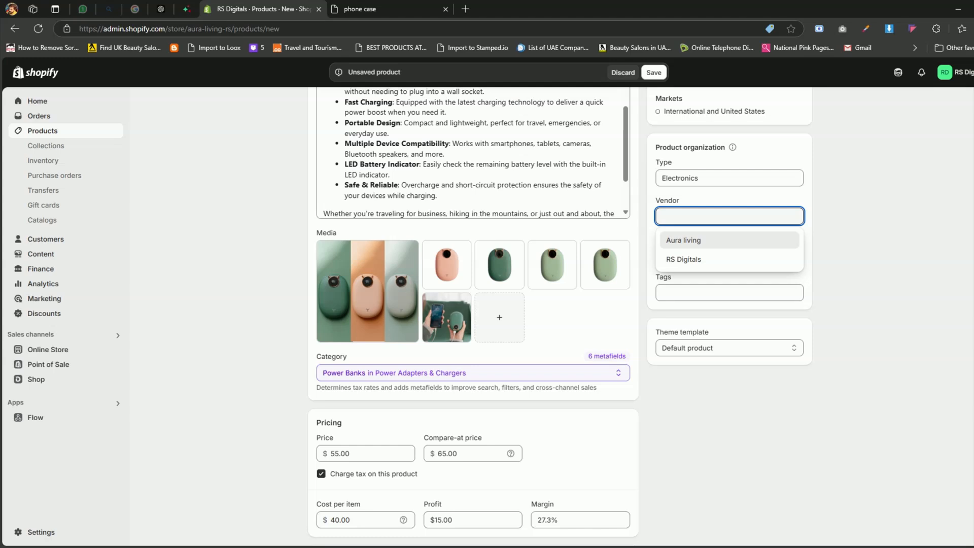
left_click(726, 264)
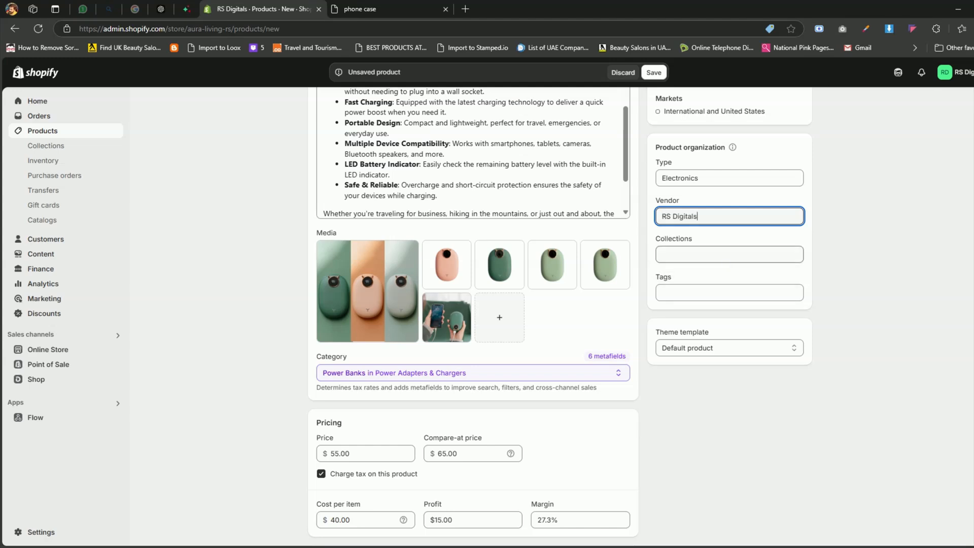
left_click(729, 254)
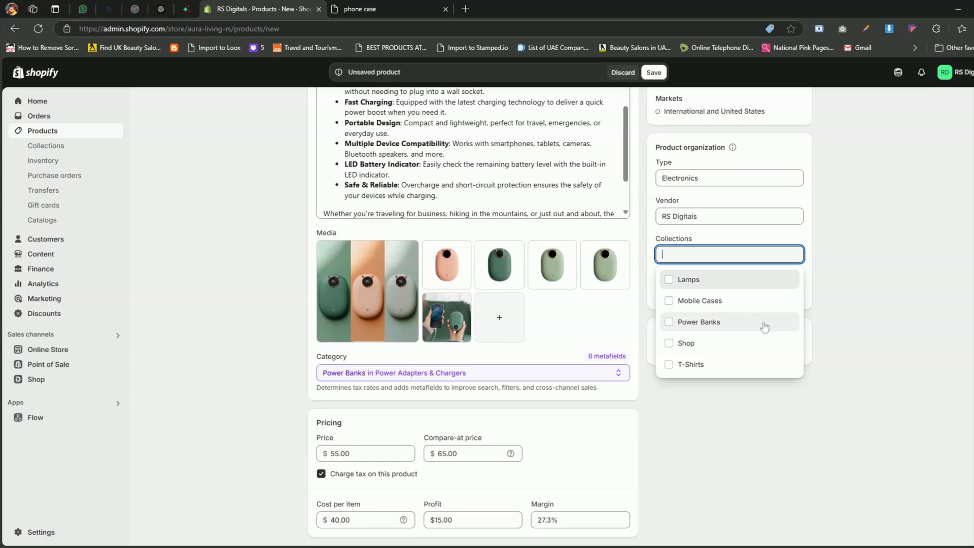
left_click(669, 321)
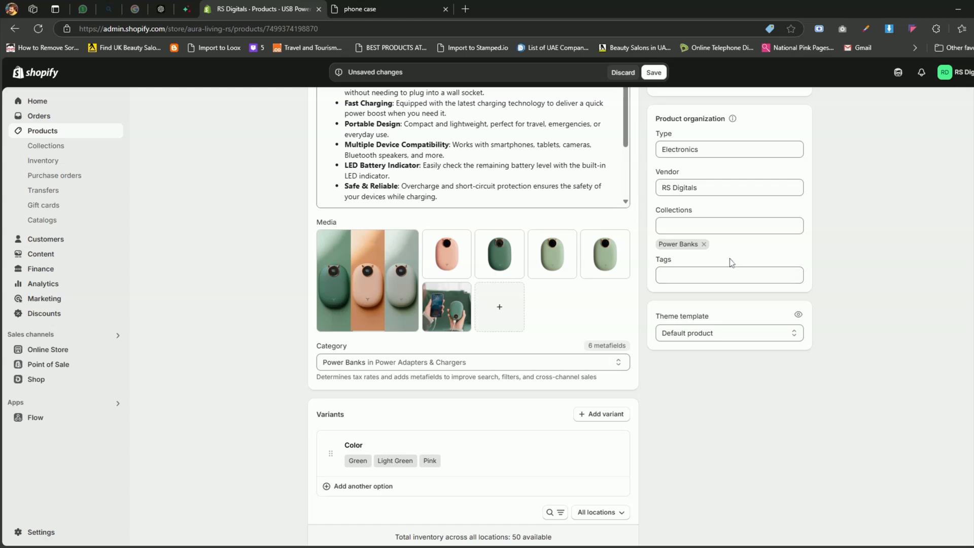
Step: Add the tags USB and Powerbanks to the product
left_click(751, 271)
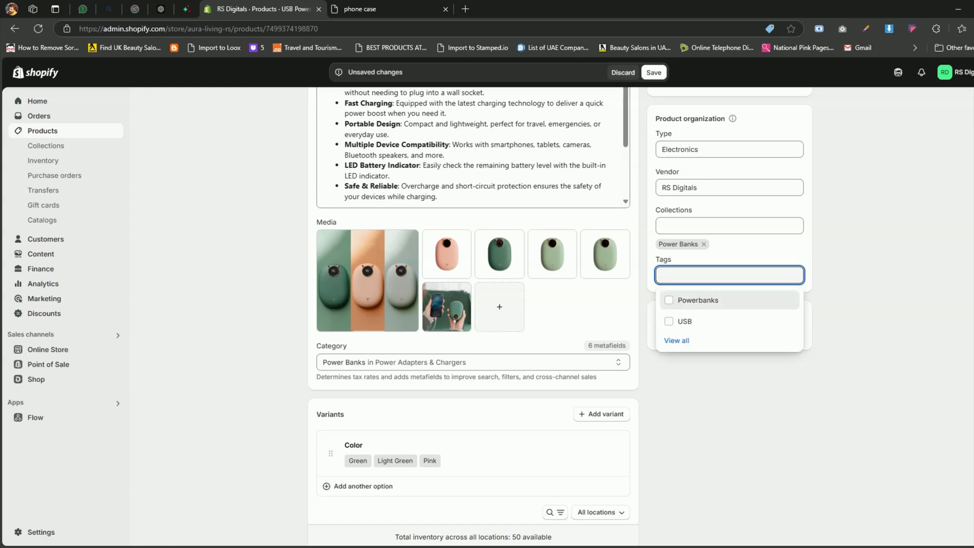
type("USB")
key("Return")
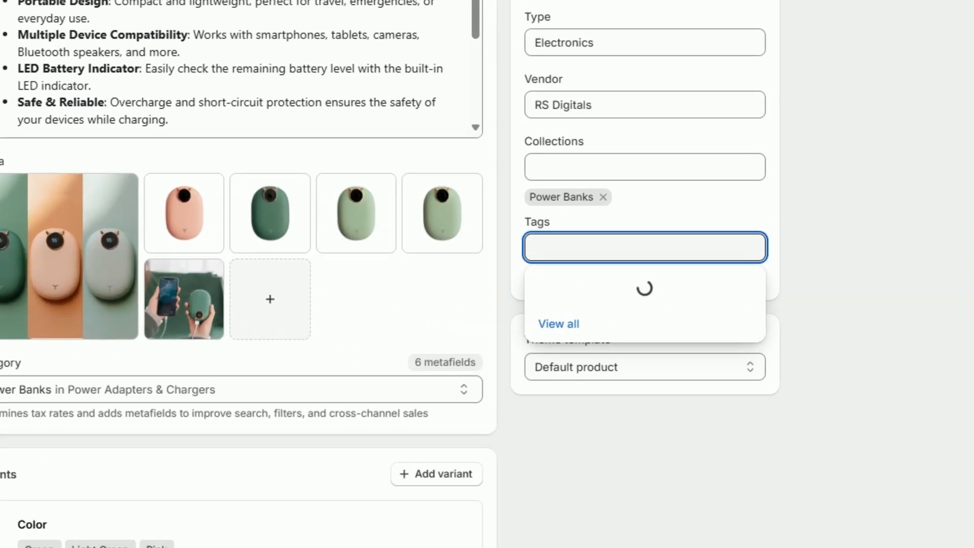
type("Power banks")
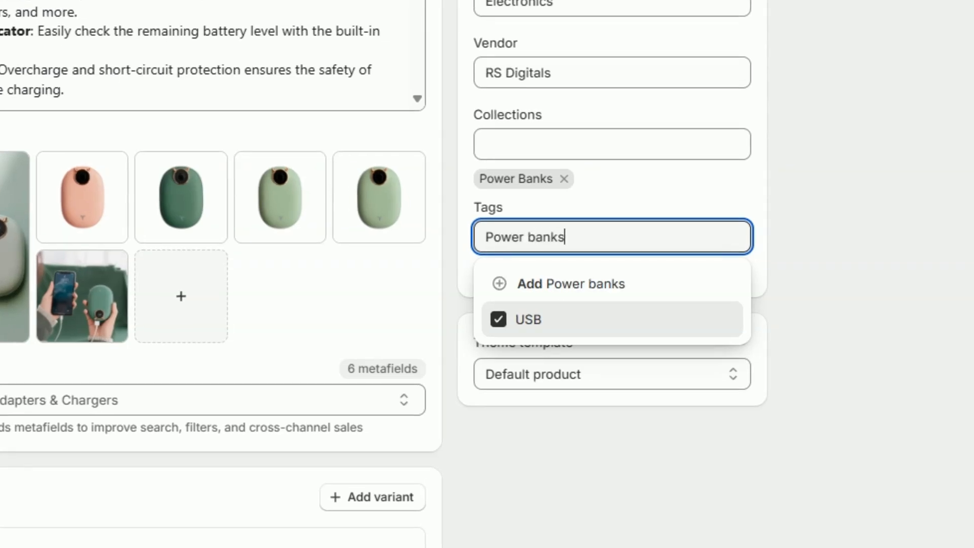
key("Return")
left_click(821, 223)
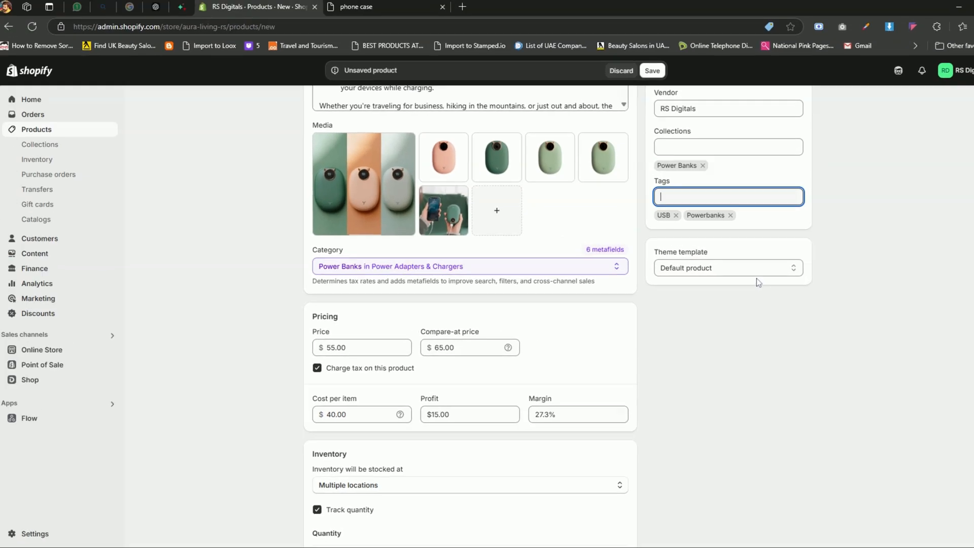
Step: Save the product with the Default product theme template and open its storefront preview
left_click(759, 276)
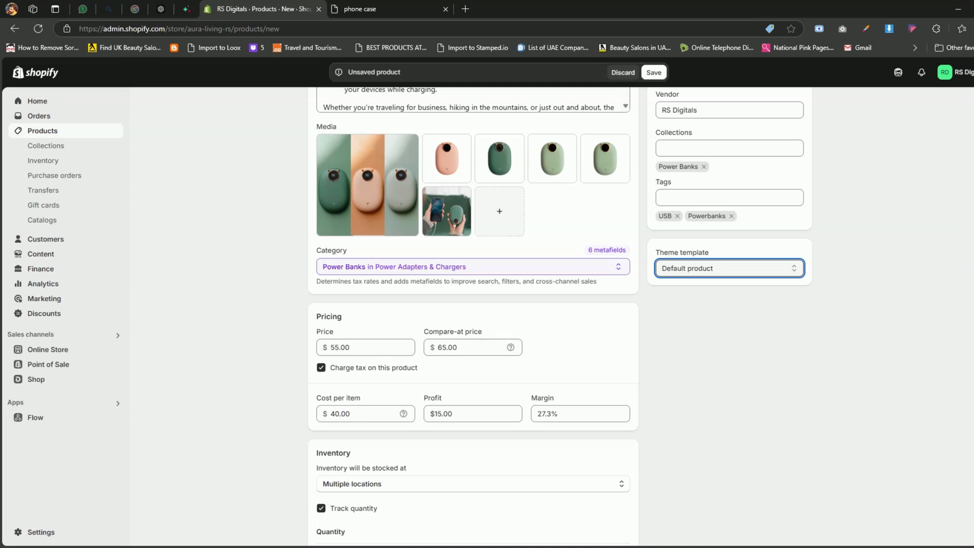
left_click(654, 72)
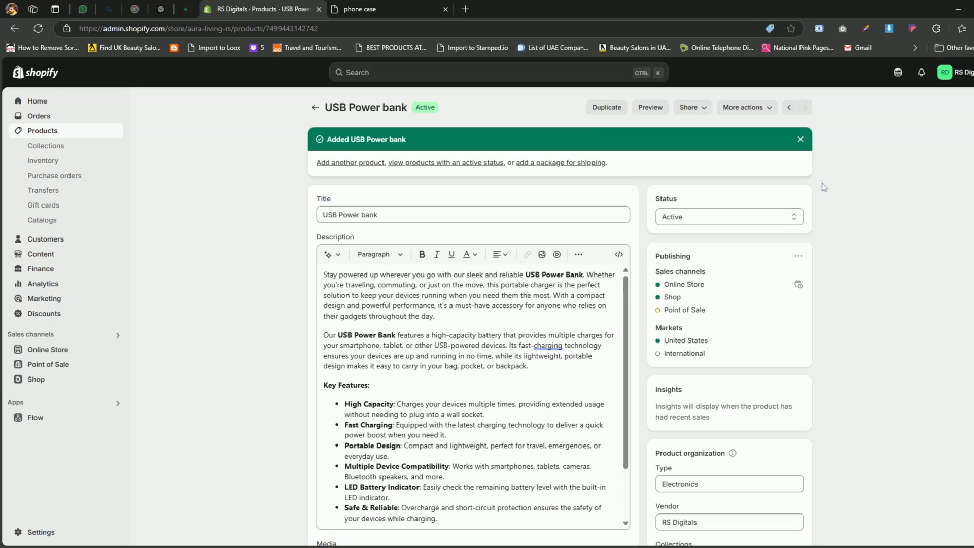
left_click(651, 108)
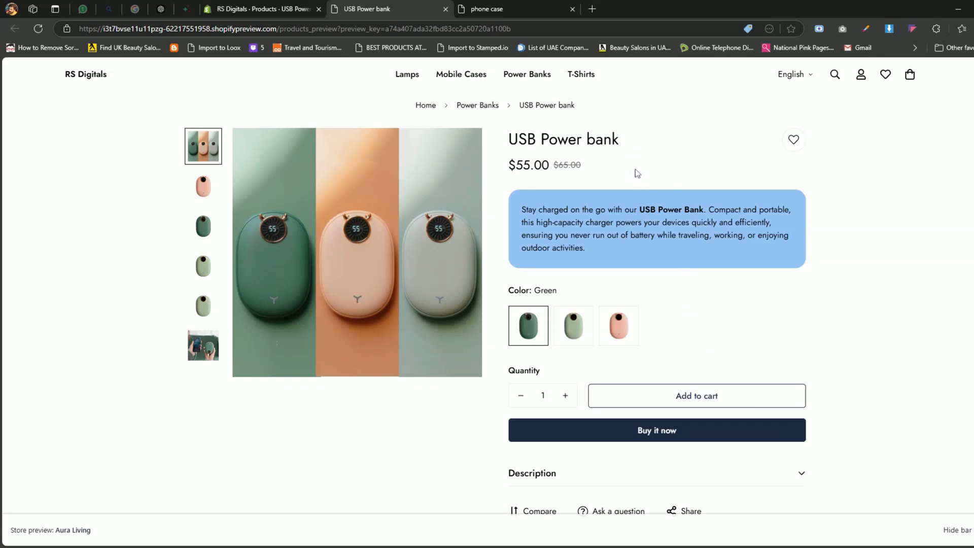
Step: Check the previewed product's title, short description, Light Green and Pink color options, and expanded full description
left_click_drag(627, 143, 539, 146)
left_click(532, 215)
left_click_drag(532, 216, 603, 245)
left_click(574, 327)
left_click(617, 332)
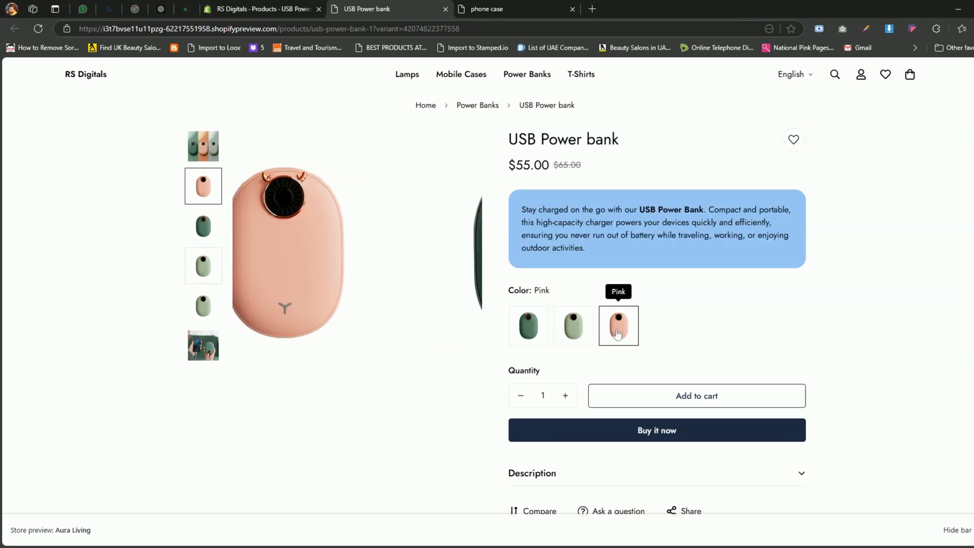
scroll(616, 332, "down", 2)
left_click(610, 373)
scroll(612, 376, "down", 4)
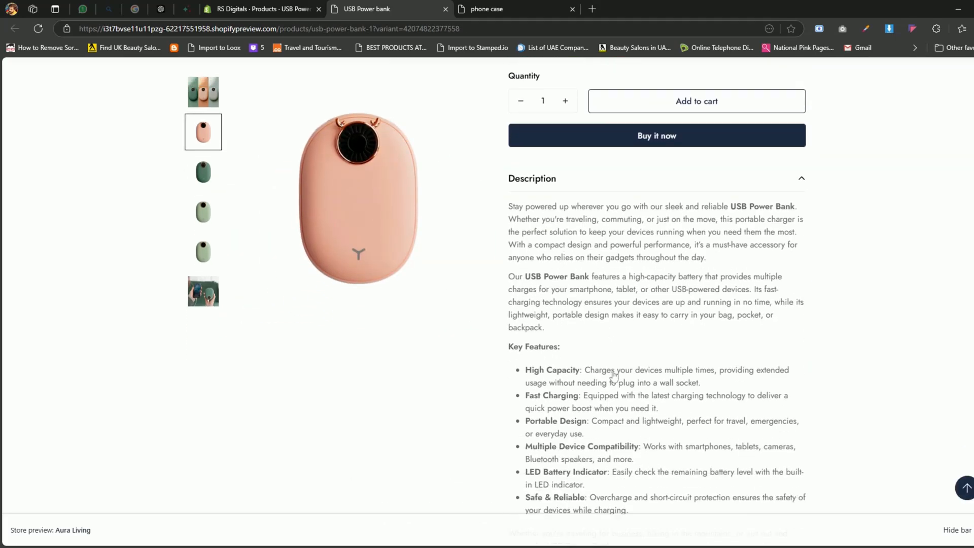
scroll(615, 375, "down", 3)
scroll(614, 375, "up", 3)
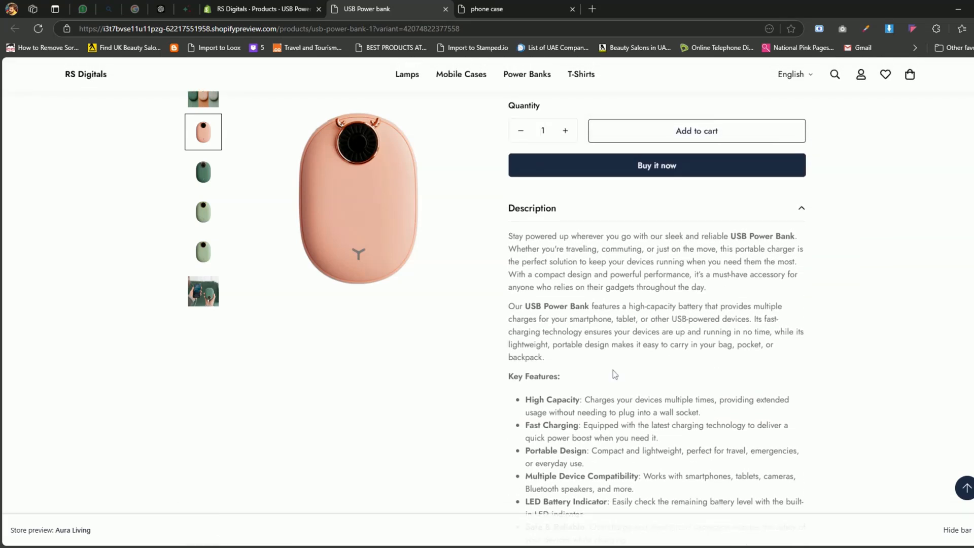
scroll(615, 374, "up", 5)
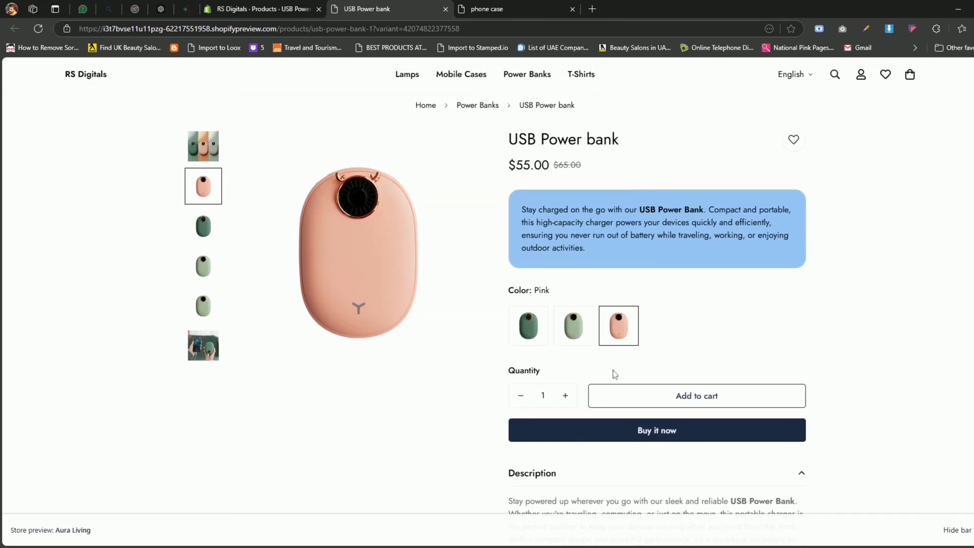